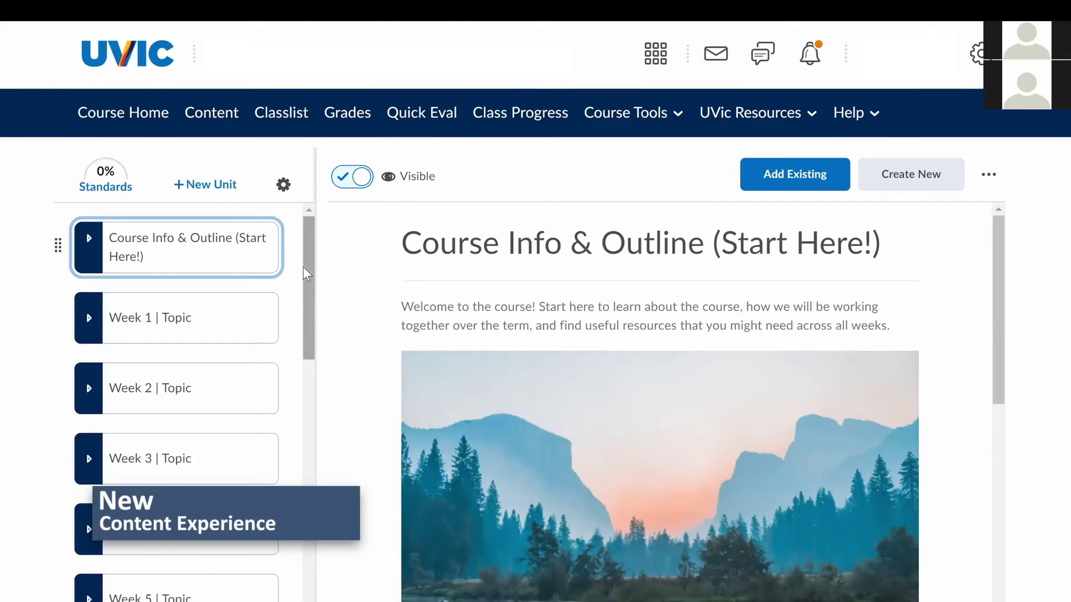
Open Welcome to the Course under Course Info & Outline and read its Module Introduction page.
mouse_move(309, 268)
left_mouse_down()
mouse_move(300, 366)
mouse_move(299, 260)
left_mouse_up()
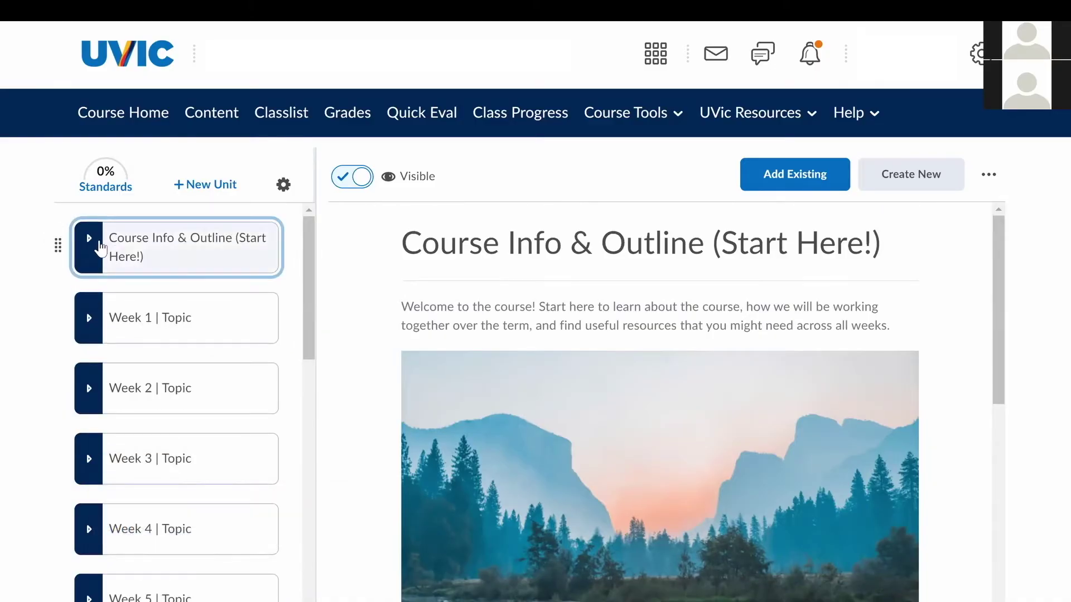
left_click(99, 246)
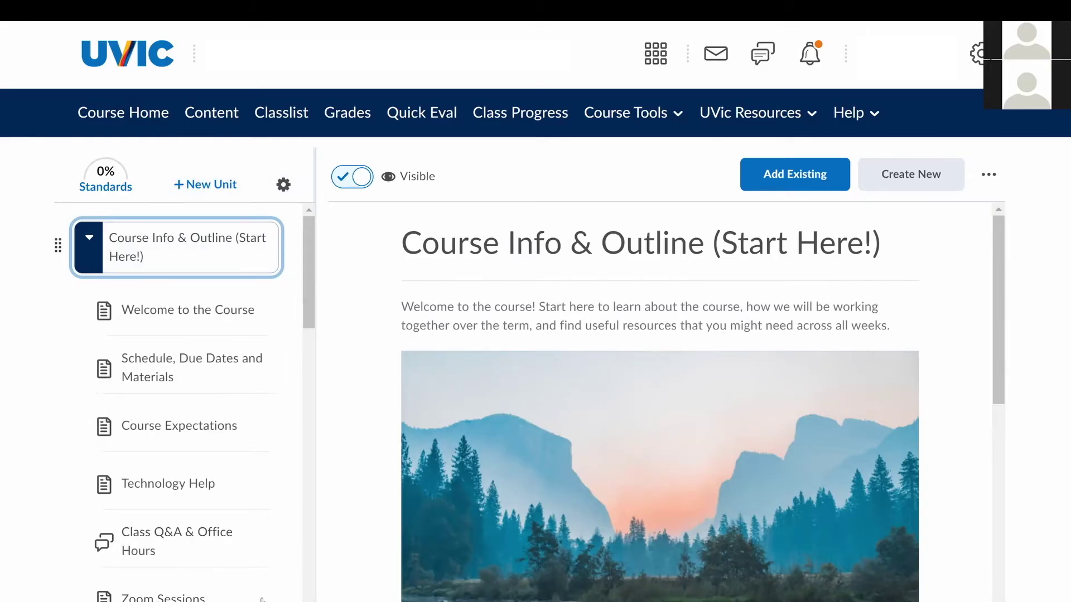
left_click(218, 329)
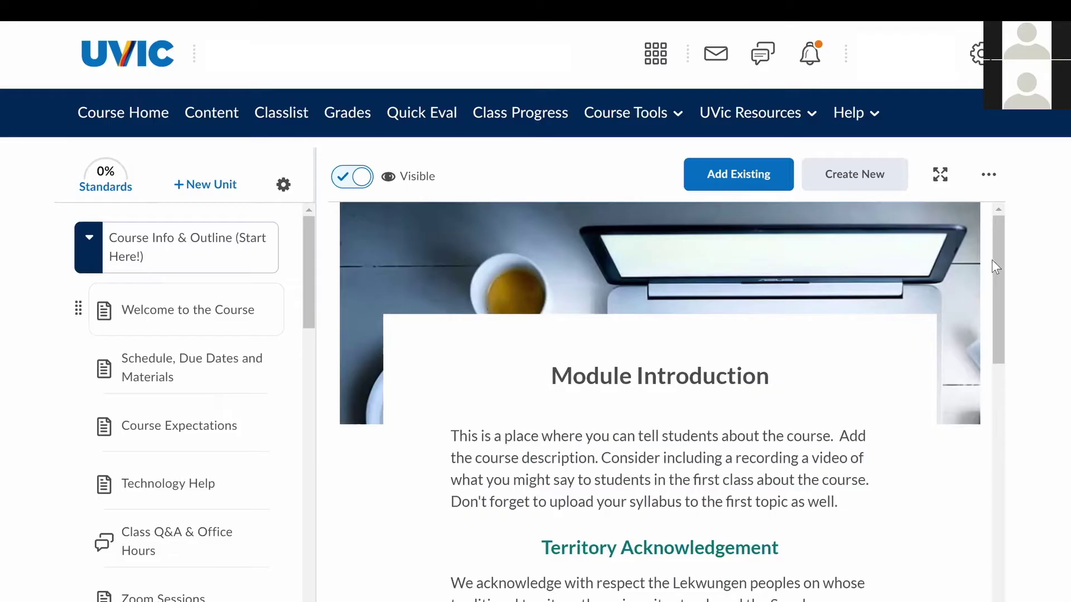
scroll(993, 307, "down", 1)
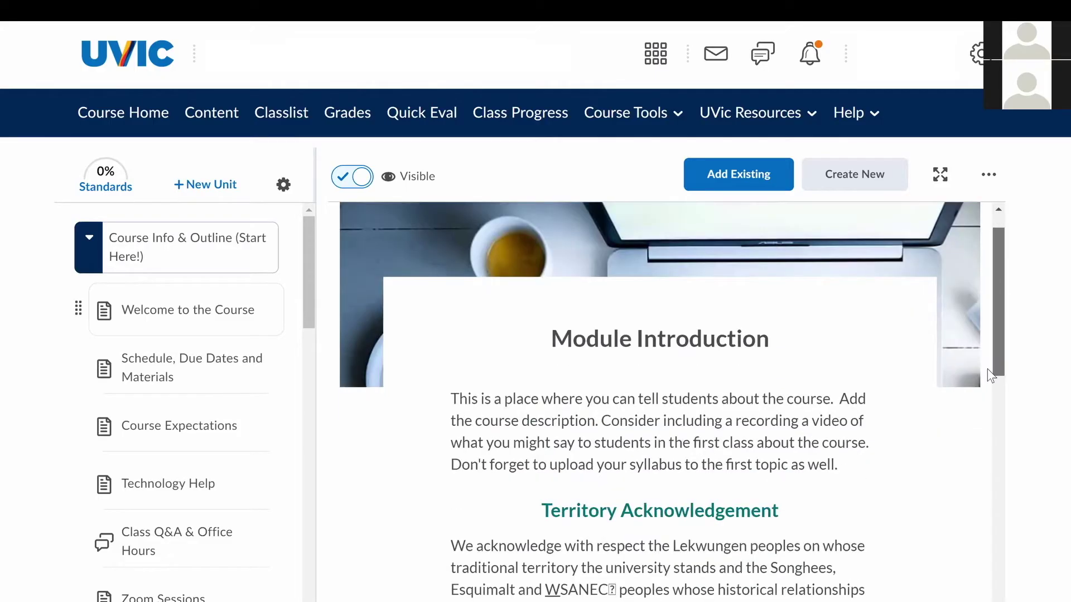
scroll(988, 369, "down", 4)
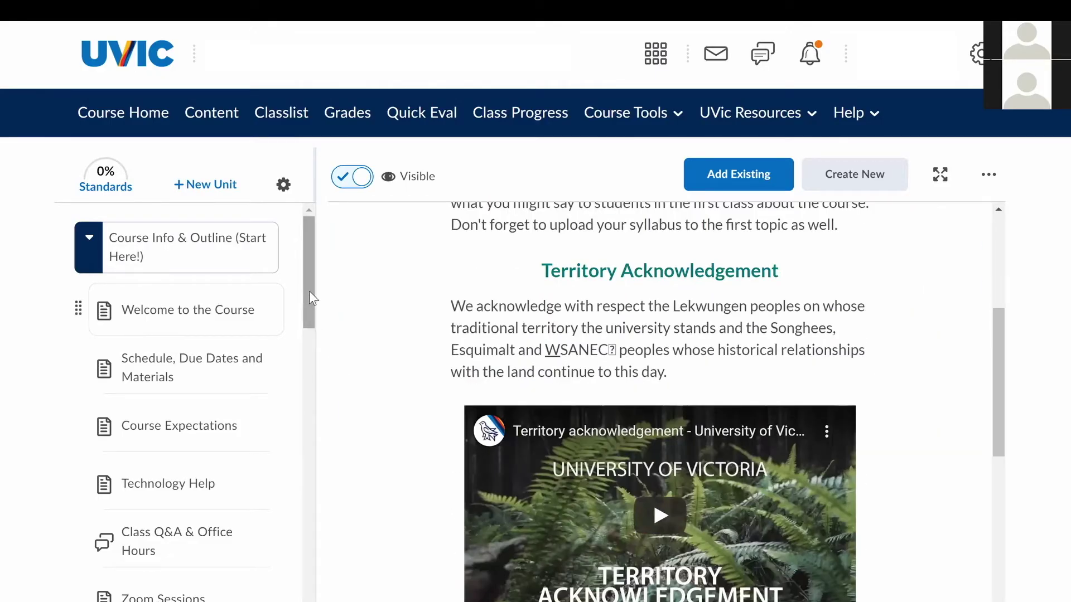
mouse_move(309, 290)
left_mouse_down()
mouse_move(309, 358)
mouse_move(320, 287)
mouse_move(317, 409)
mouse_move(317, 275)
left_mouse_up()
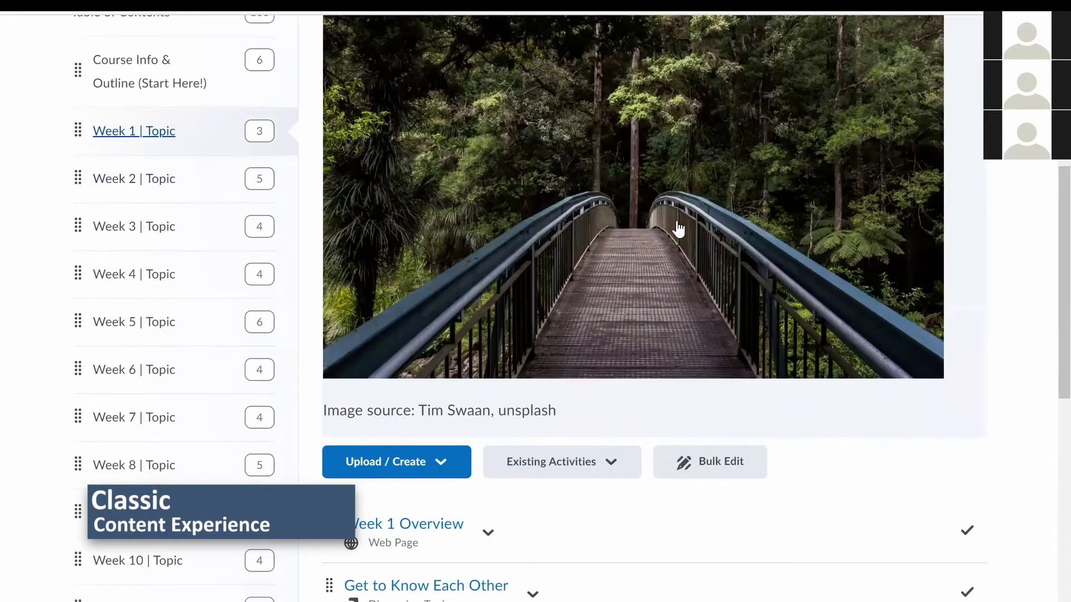
Create the sub-module 'This is a submodule' beneath Week 1 | Topic in Classic Content.
scroll(678, 229, "down", 10)
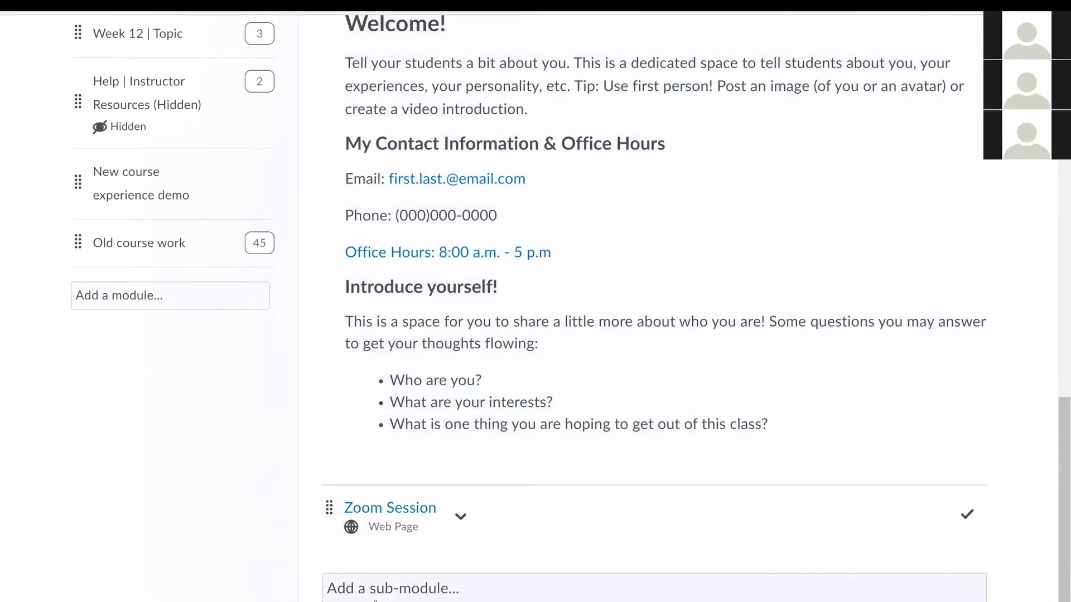
left_click(376, 596)
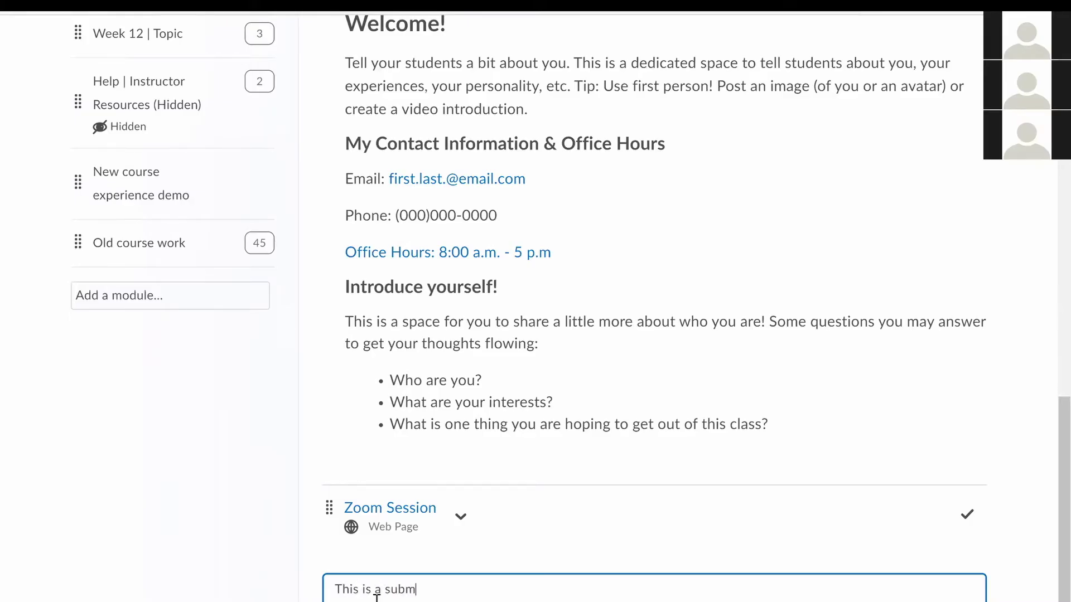
type("This is a submodule")
key("Return")
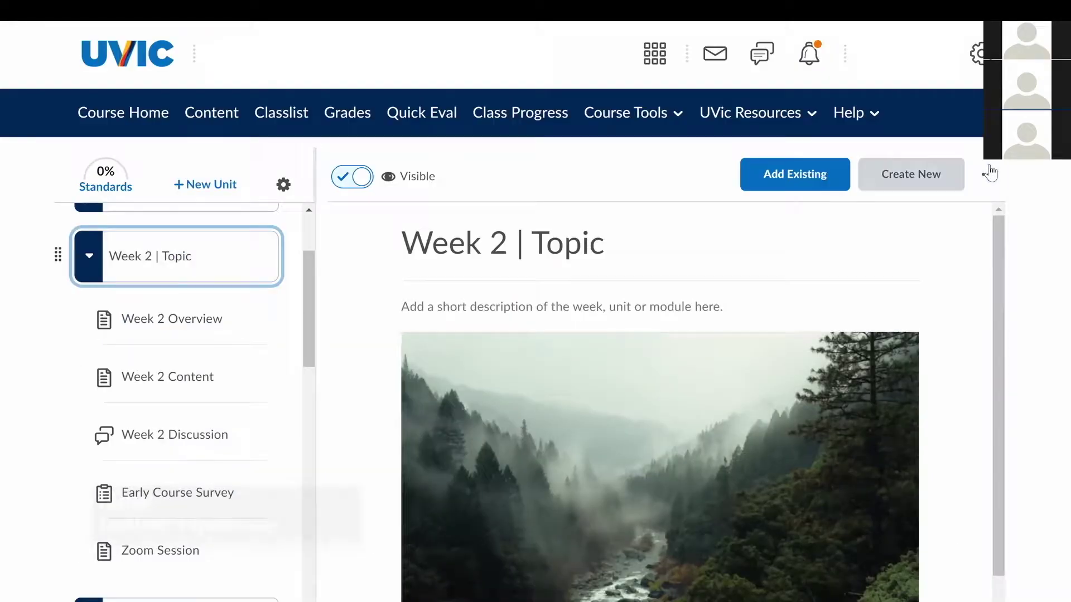
Add a New Lesson to Week 2 | Topic.
left_click(989, 174)
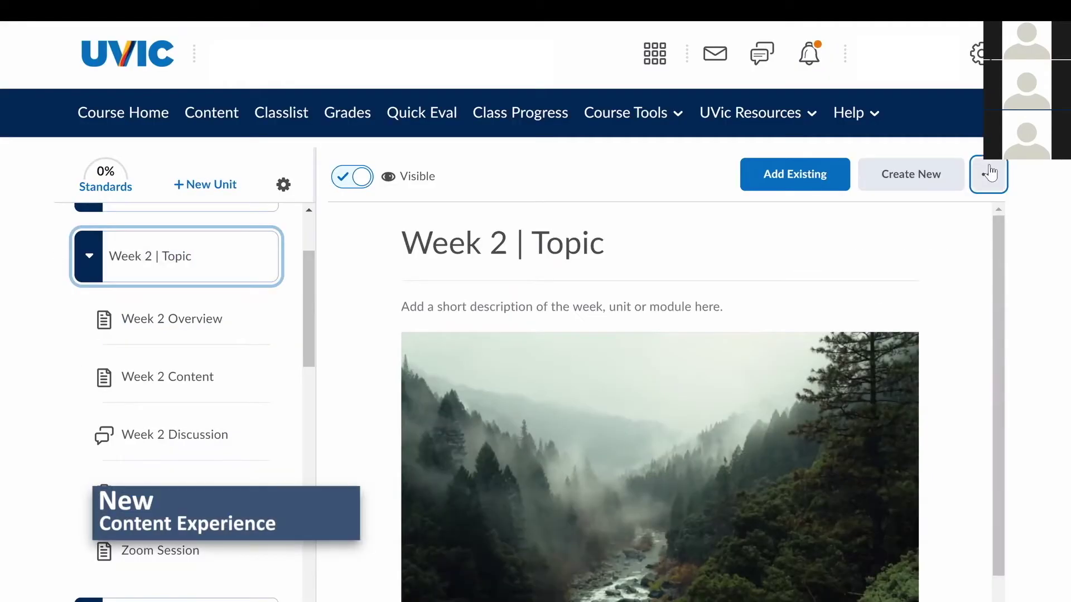
left_click(947, 173)
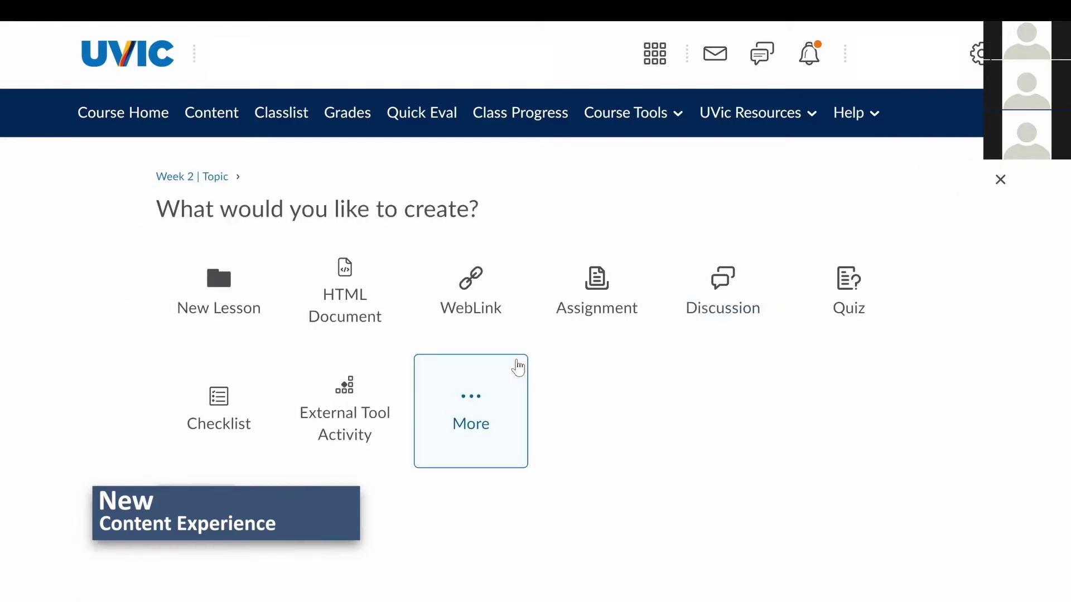
left_click(263, 249)
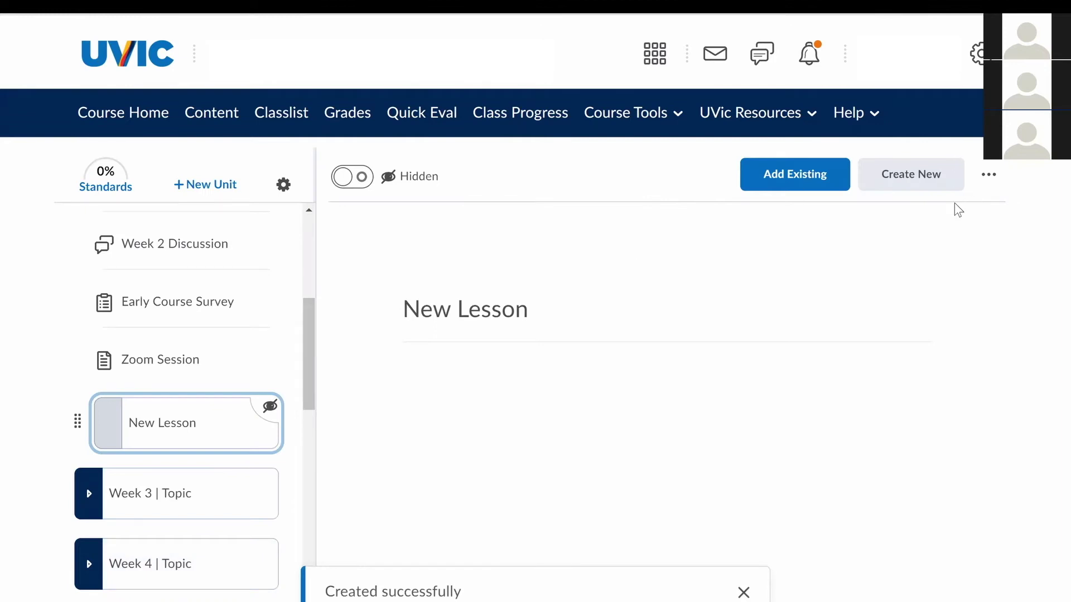
Nest a New Folder inside the New Lesson.
left_click(956, 183)
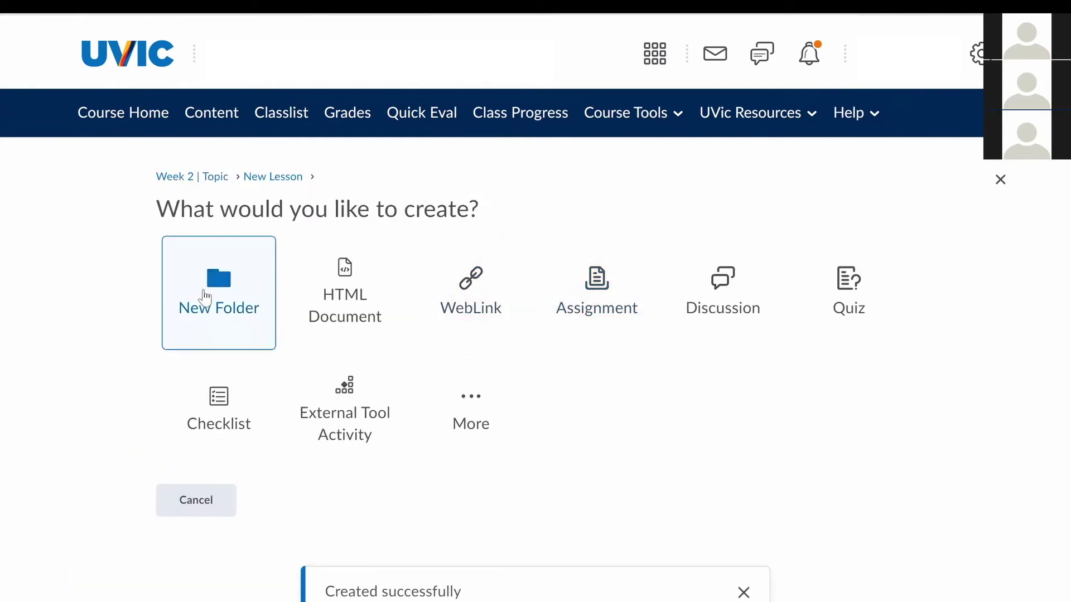
left_click(218, 305)
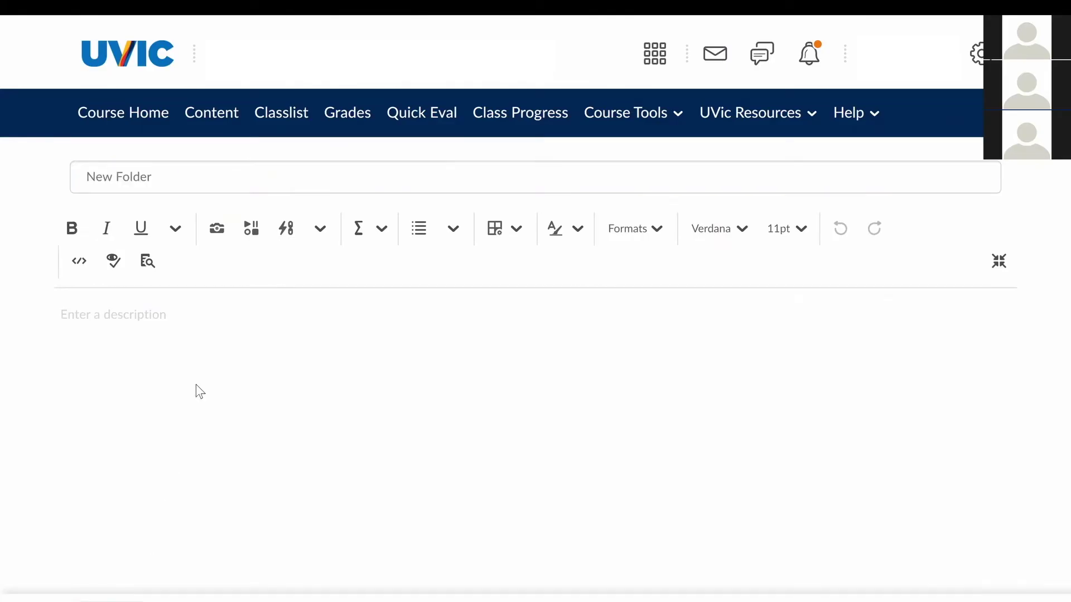
left_click_drag(306, 357, 321, 324)
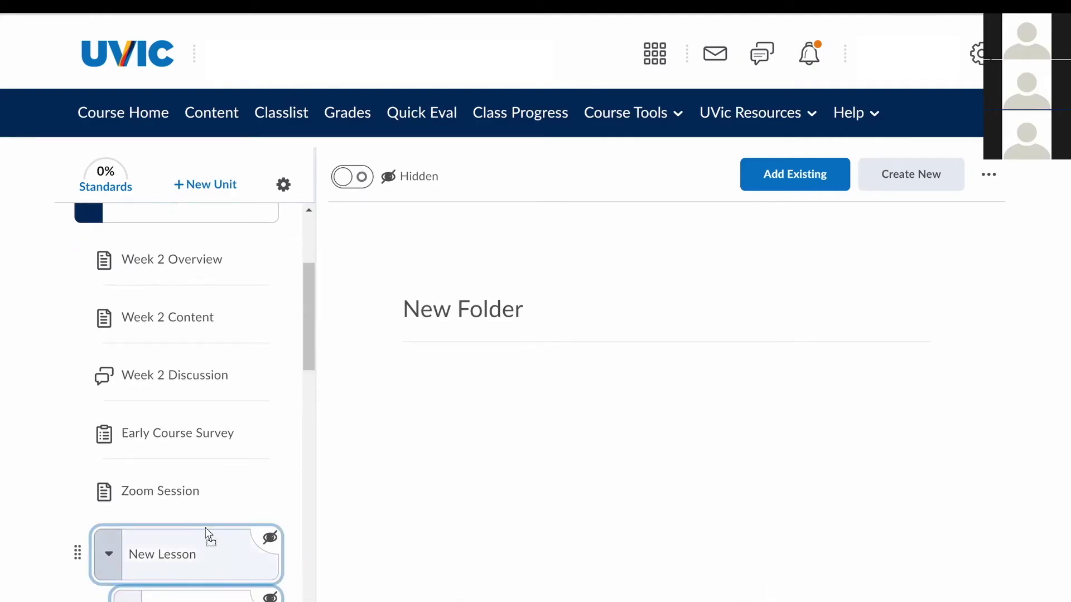
scroll(307, 279, "up", 2)
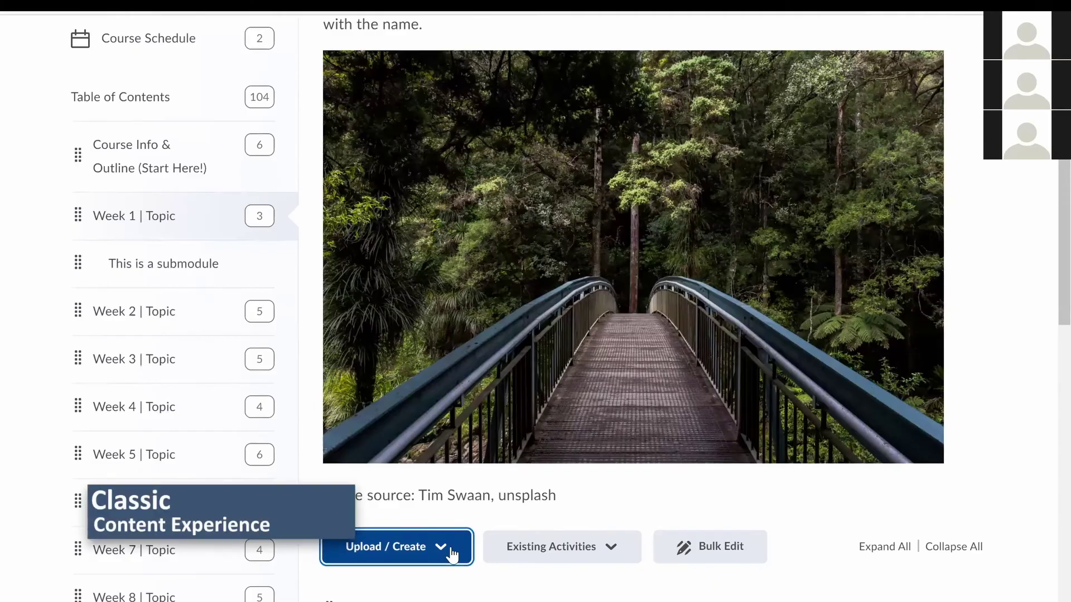
left_click(450, 549)
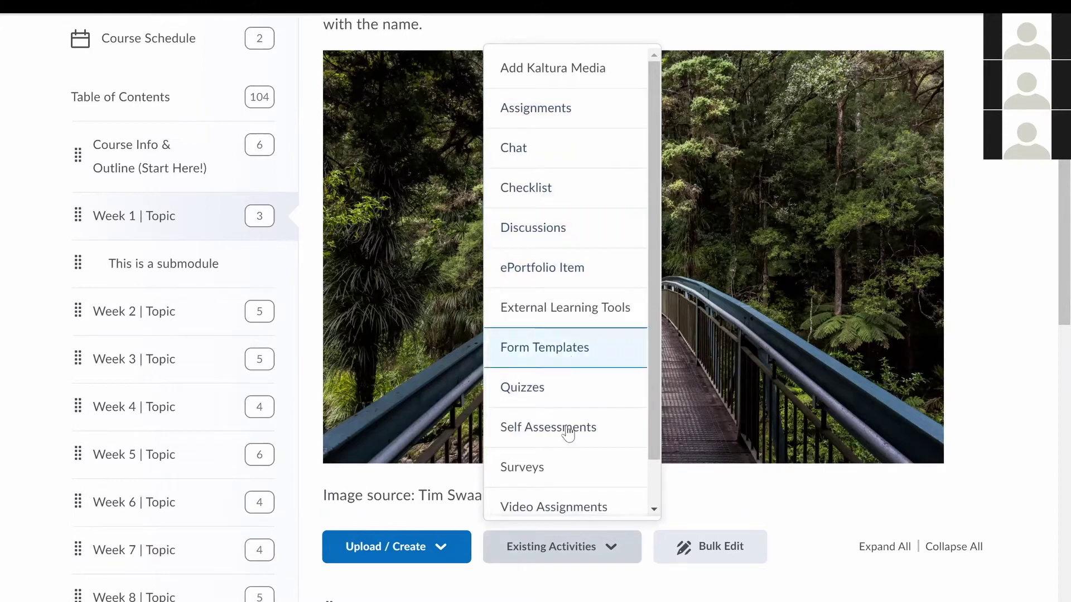
left_click(559, 557)
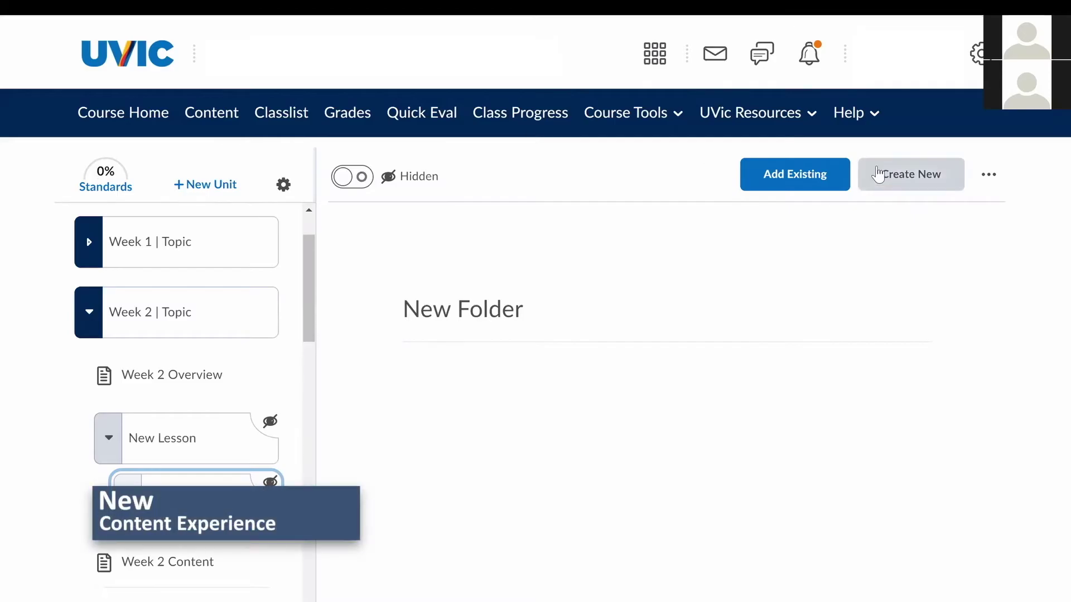
left_click(879, 173)
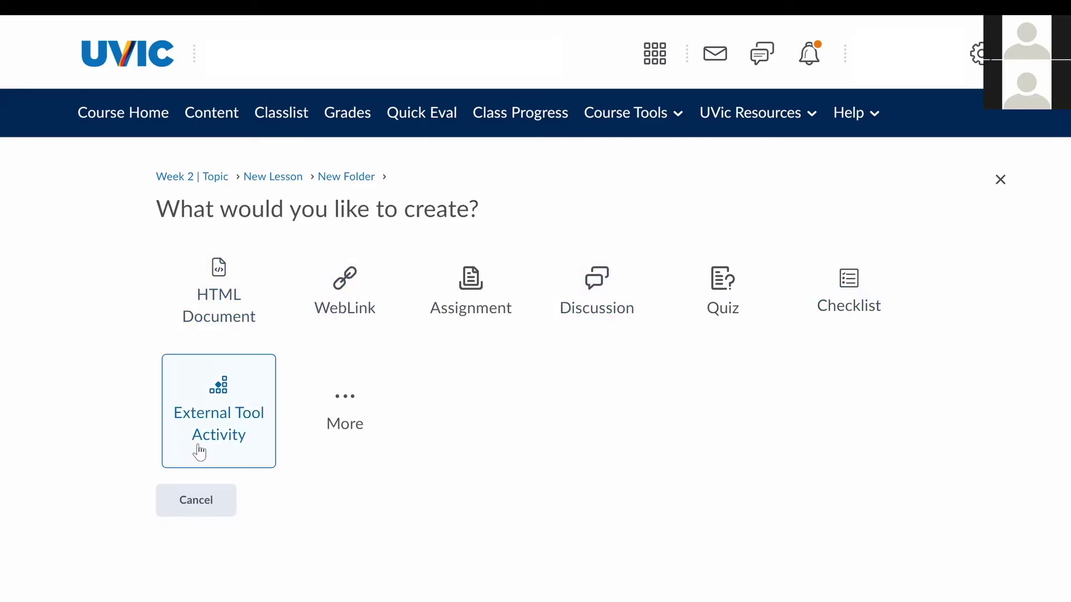
left_click(210, 513)
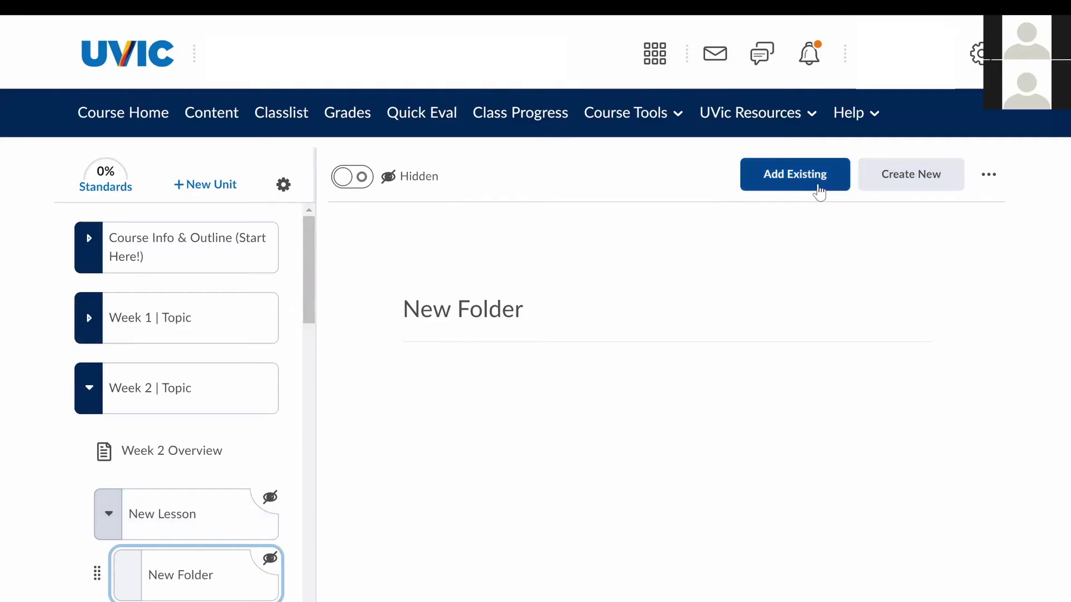
left_click(756, 182)
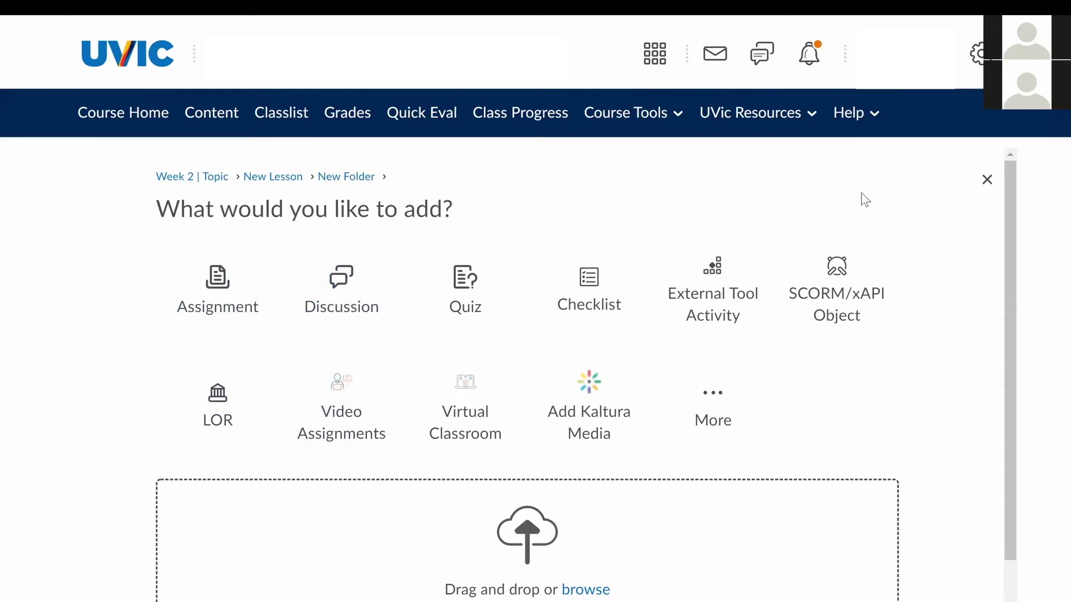
left_click(987, 179)
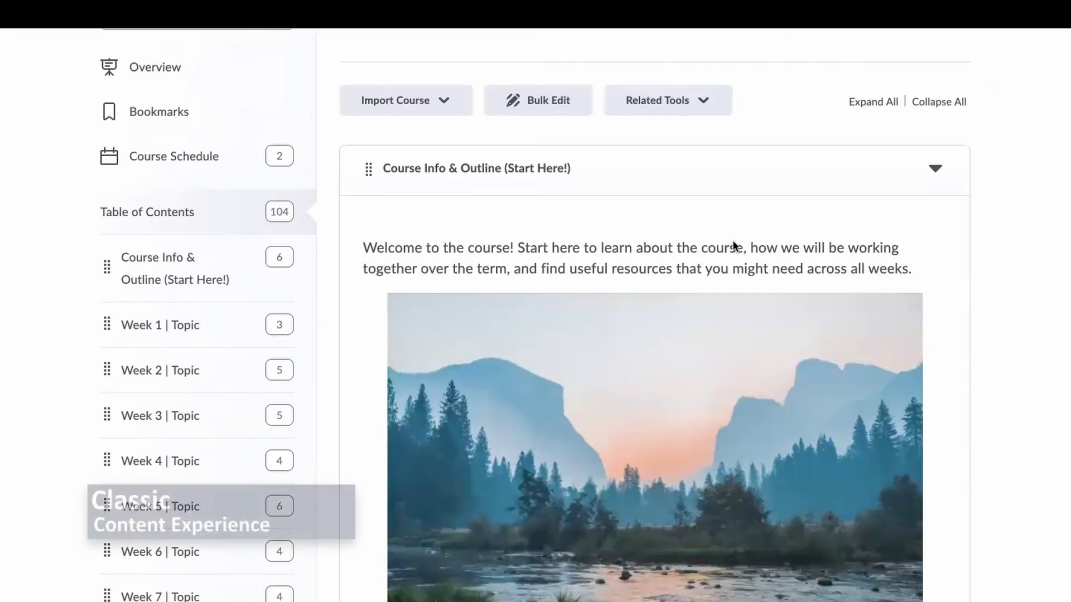
Turn on Bulk Edit for the Week 3 unit.
left_click(732, 240)
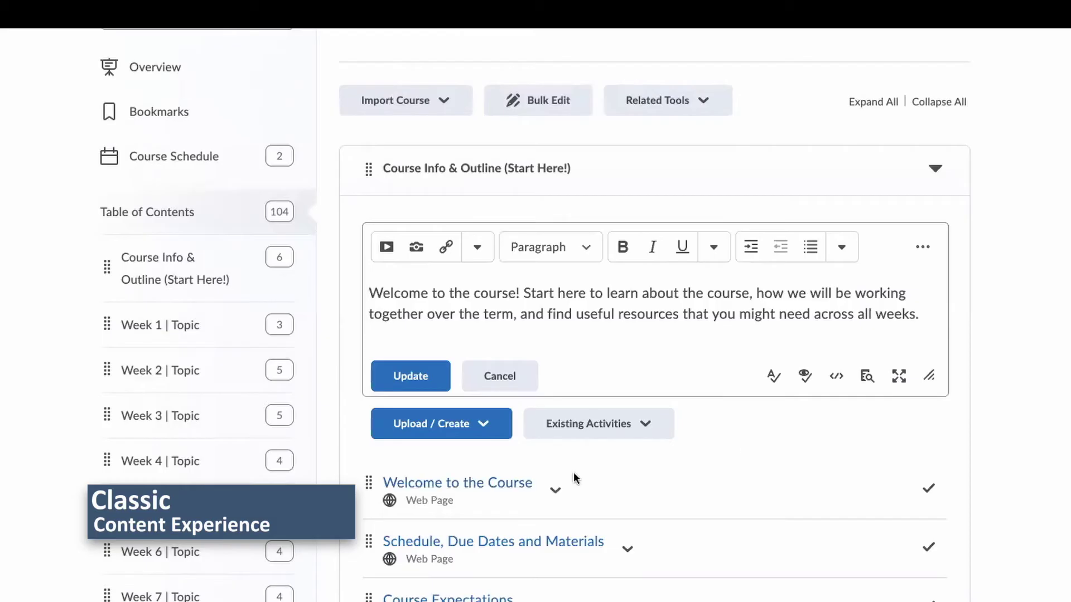
scroll(1000, 427, "down", 5)
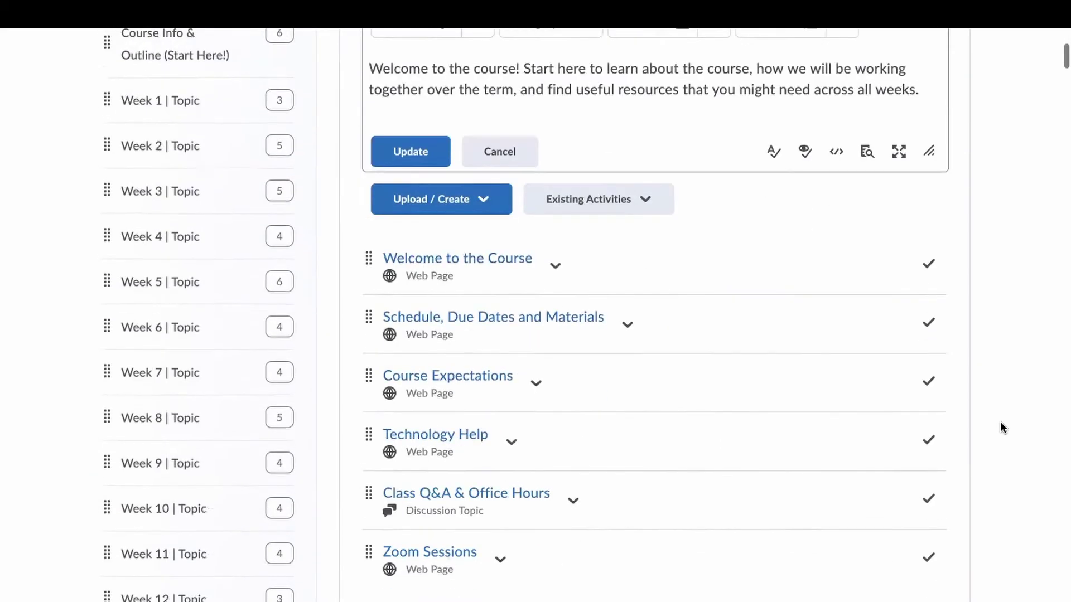
scroll(1000, 427, "down", 20)
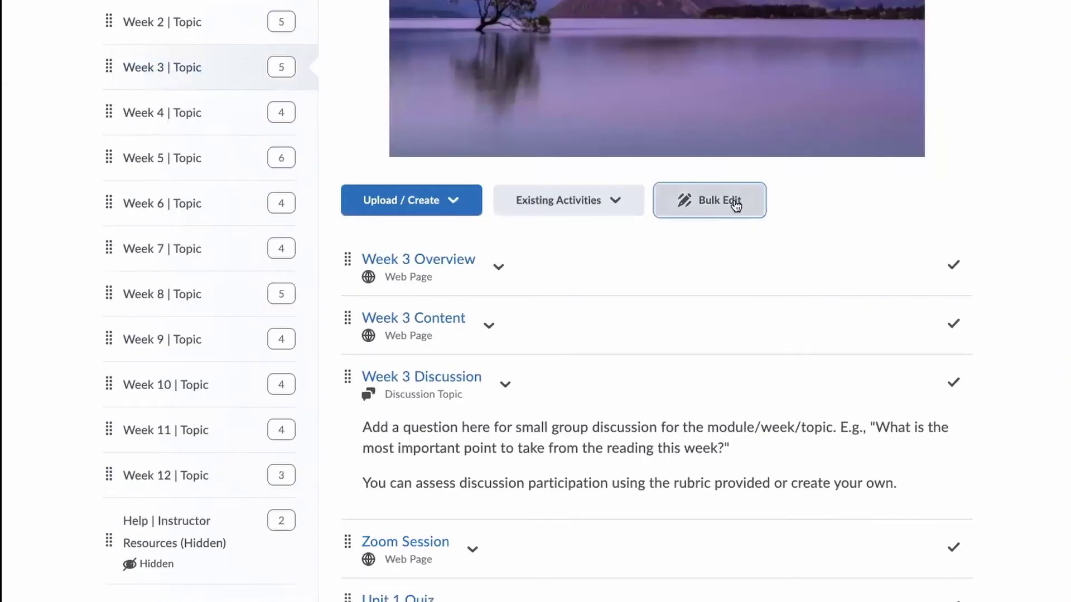
left_click(731, 198)
scroll(982, 299, "down", 6)
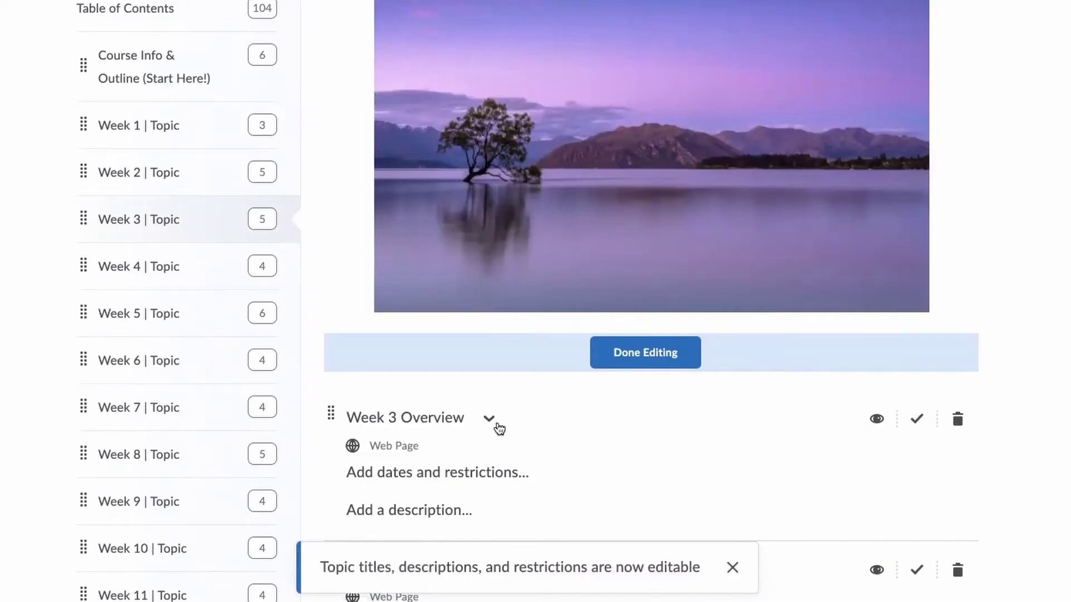
Hide Week 3 Overview from students and set Week 1 | Topic back to visible.
left_click(441, 420)
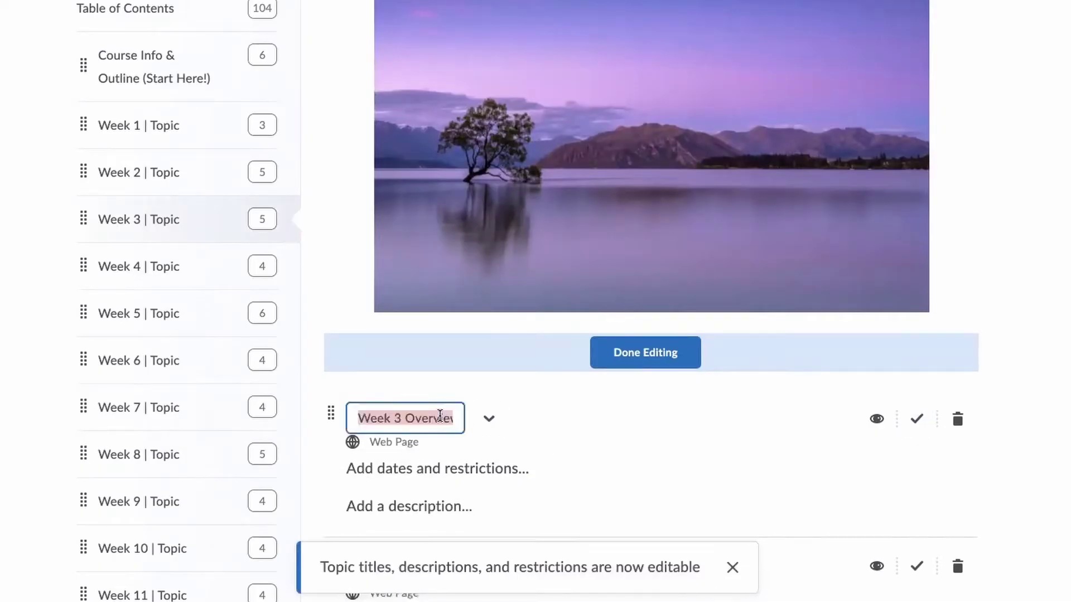
left_click(416, 470)
scroll(522, 467, "down", 3)
scroll(502, 491, "down", 2)
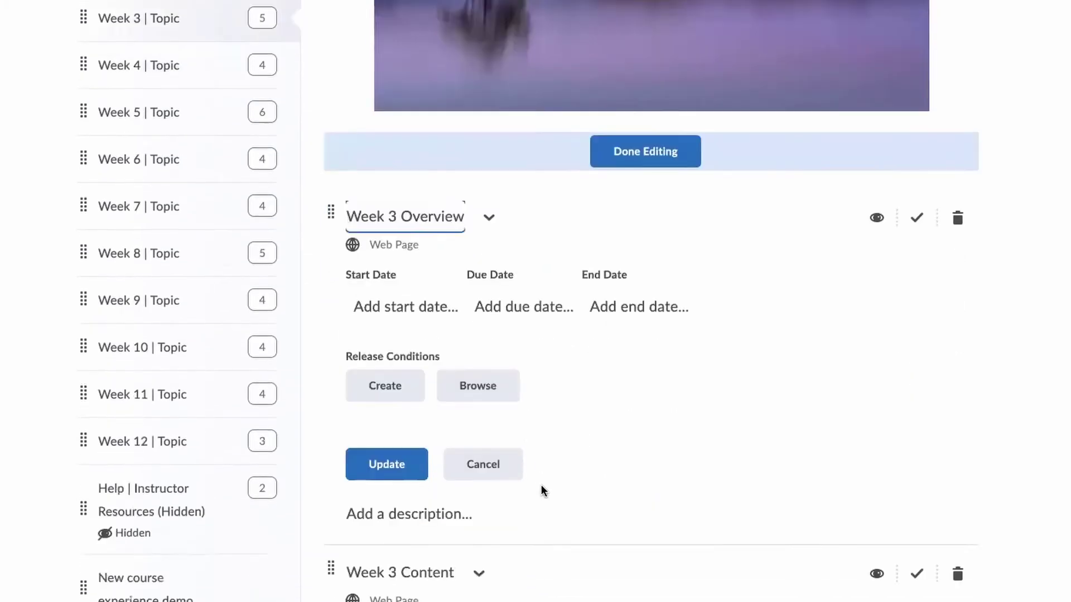
left_click(431, 465)
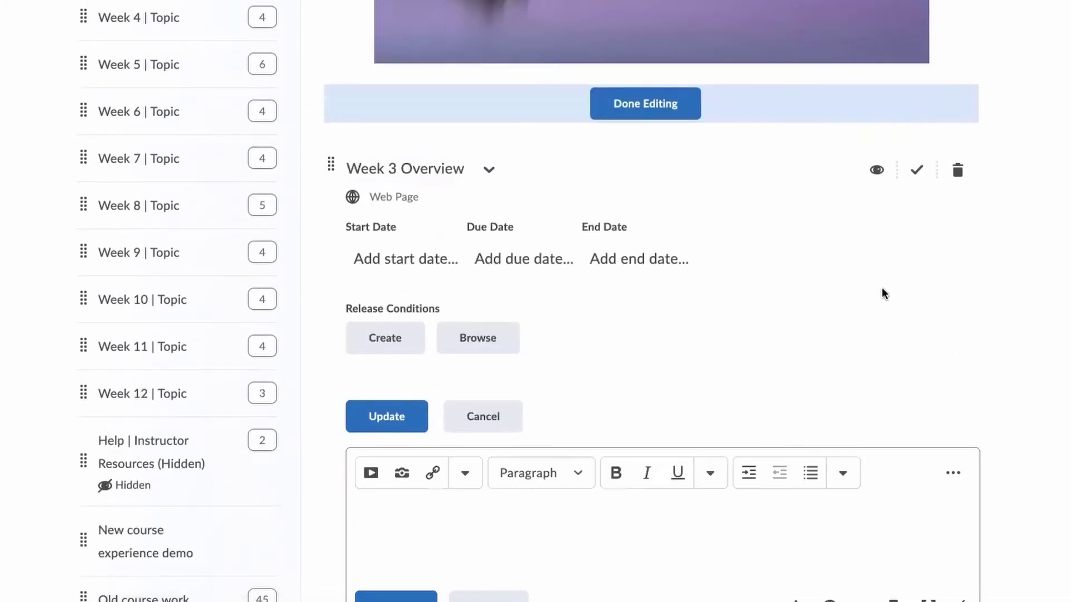
left_click(874, 183)
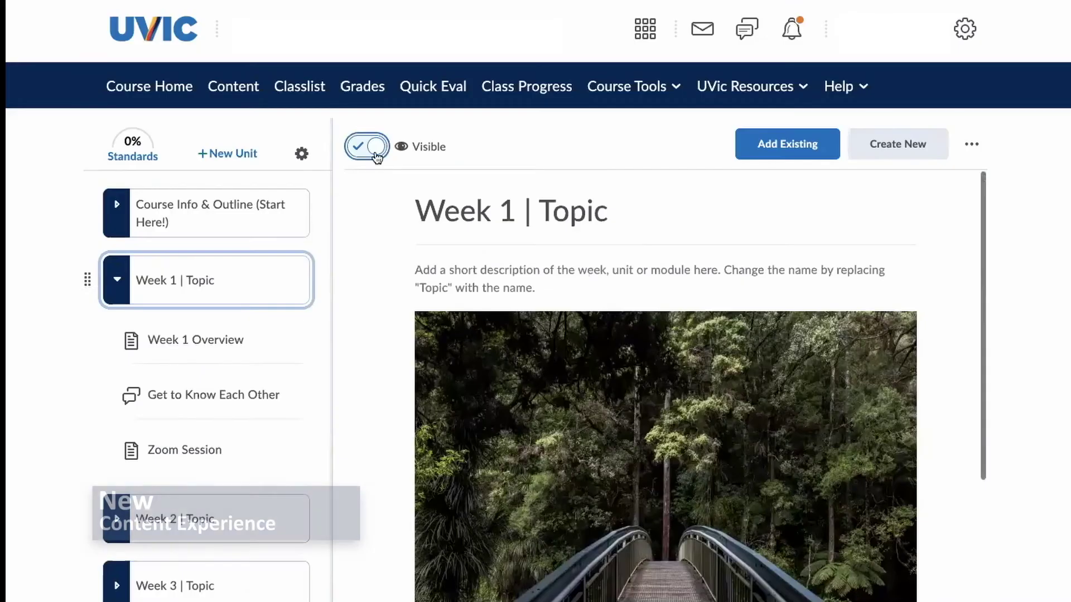
left_click(375, 155)
left_click(375, 155)
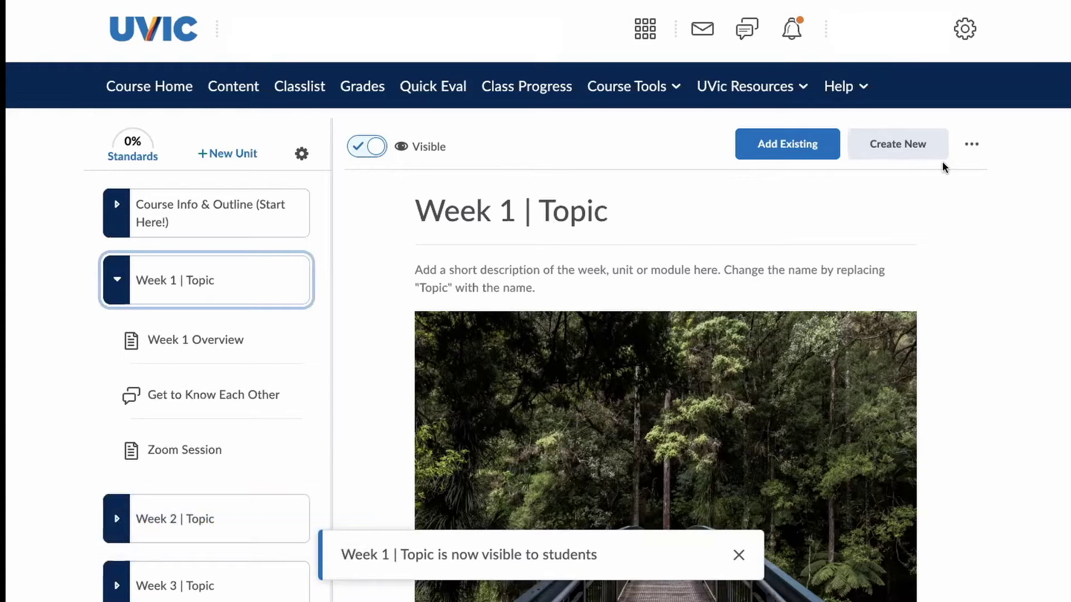
Review Week 1 | Topic's edit form without saving, then open the Week 1 Overview page.
left_click(974, 147)
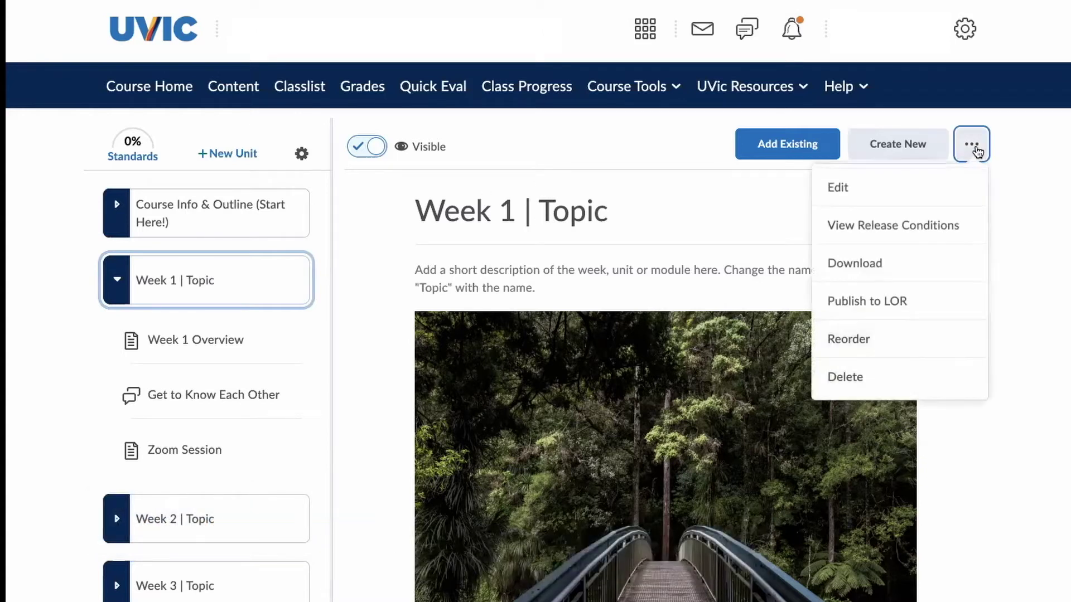
left_click(939, 181)
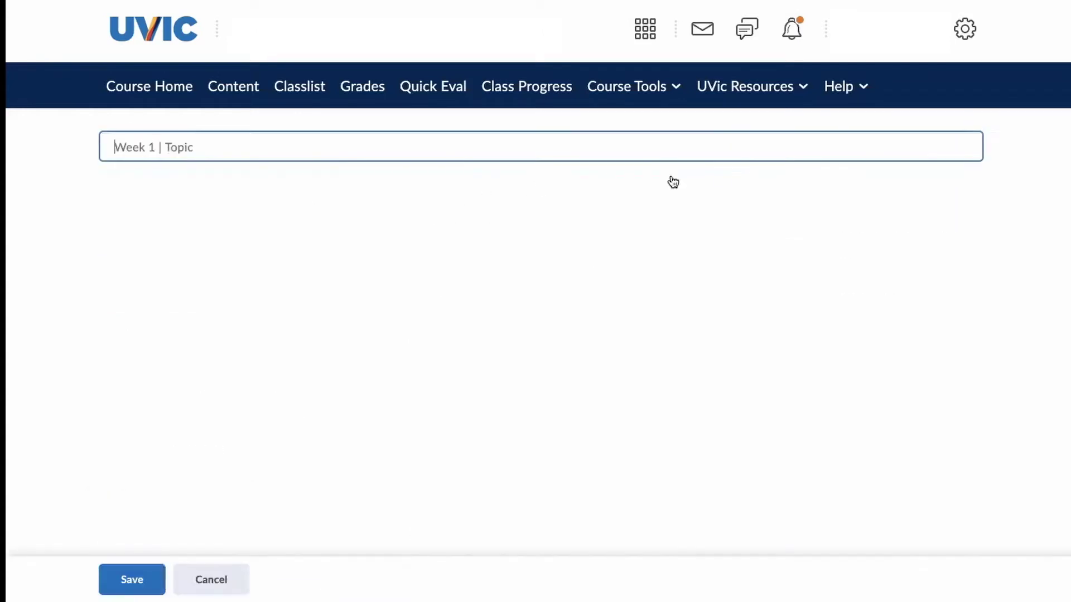
left_click(545, 152)
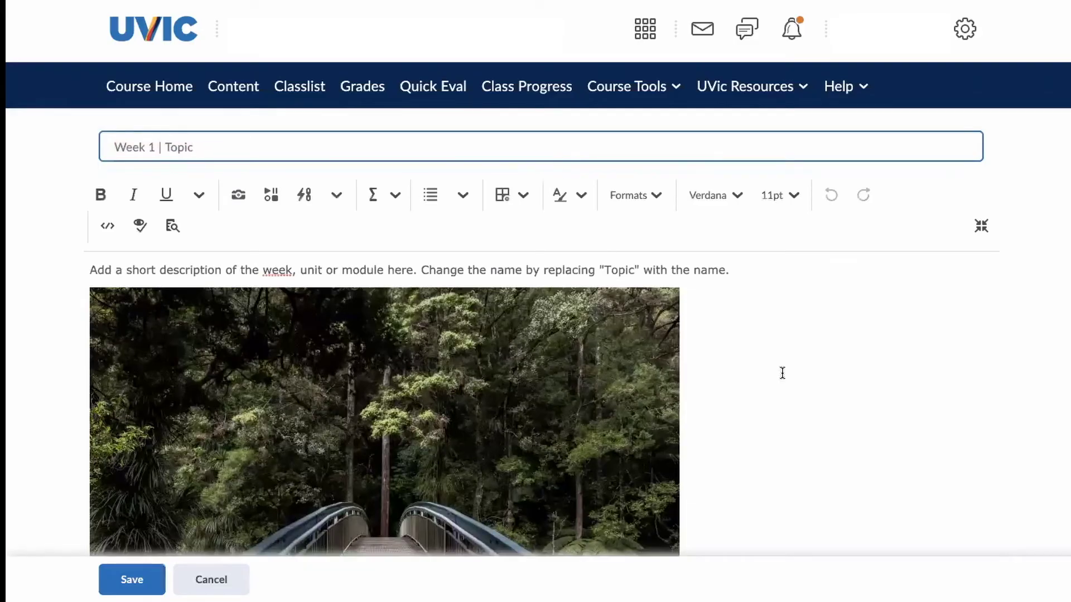
scroll(783, 372, "down", 4)
scroll(782, 373, "up", 1)
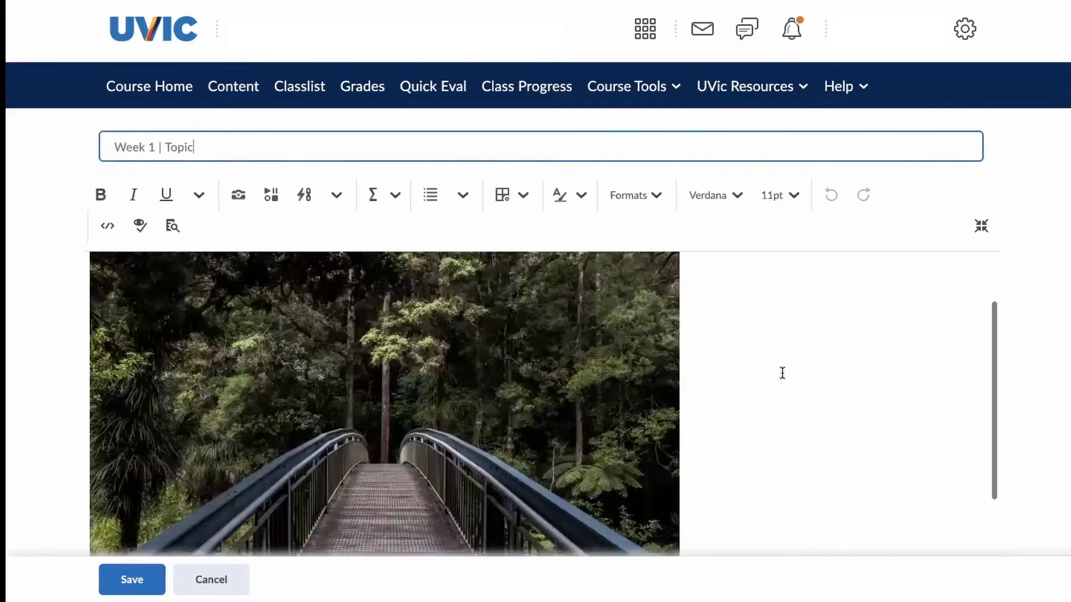
scroll(783, 373, "up", 2)
left_click(237, 580)
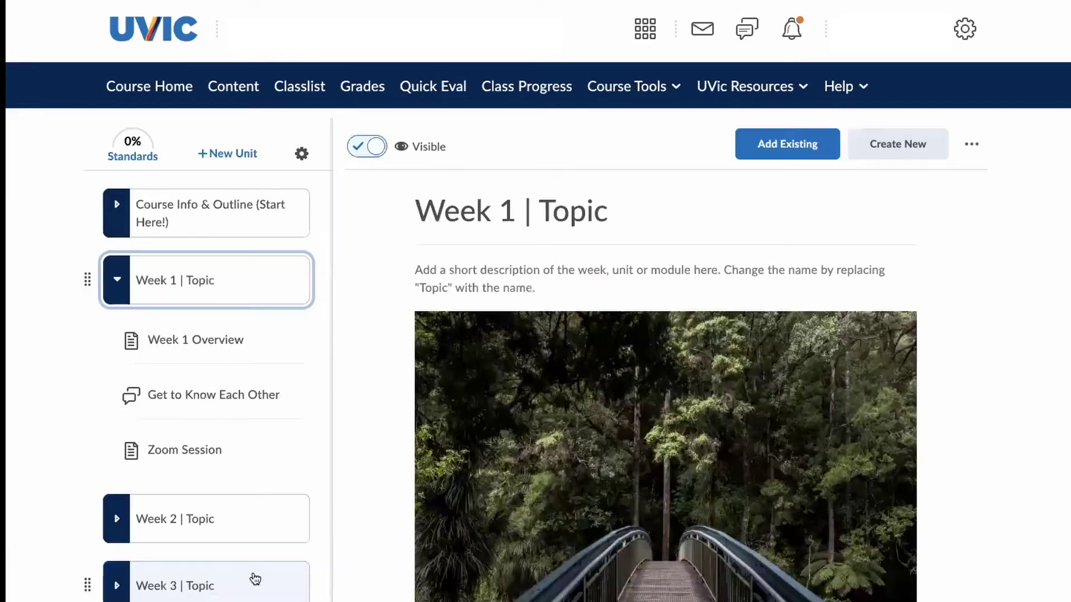
left_click(246, 338)
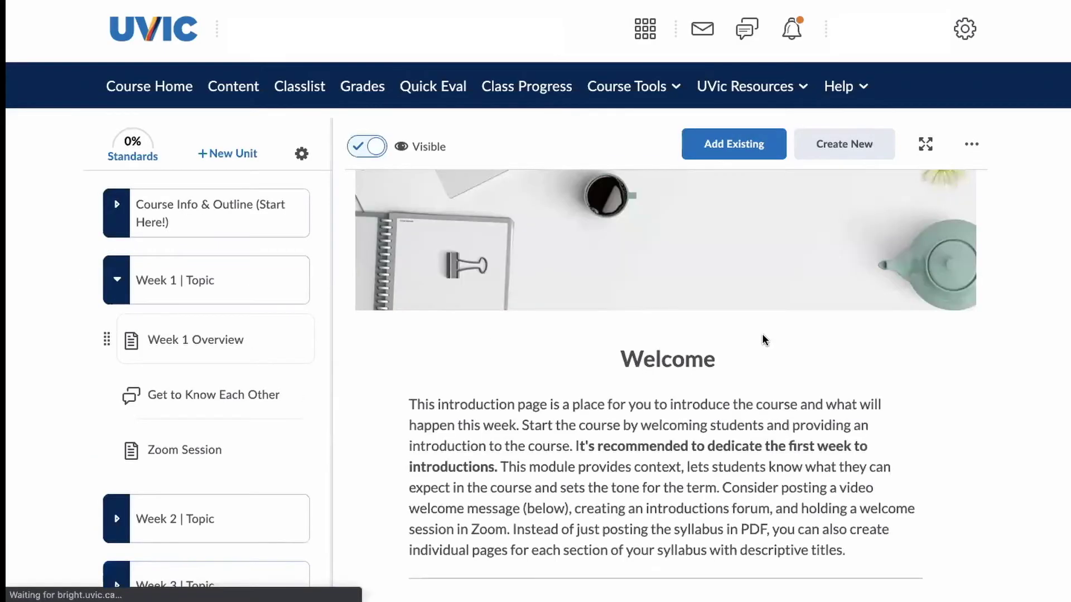
scroll(933, 338, "down", 5)
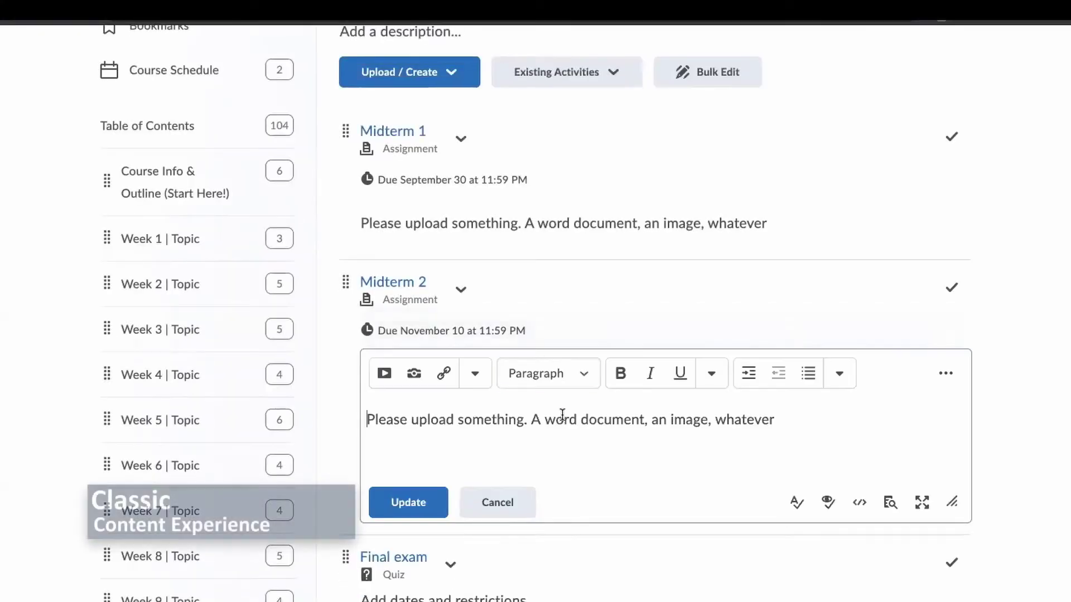
Expand Midterm 2's dates and release conditions, then visit the course Assignments list.
left_click(468, 329)
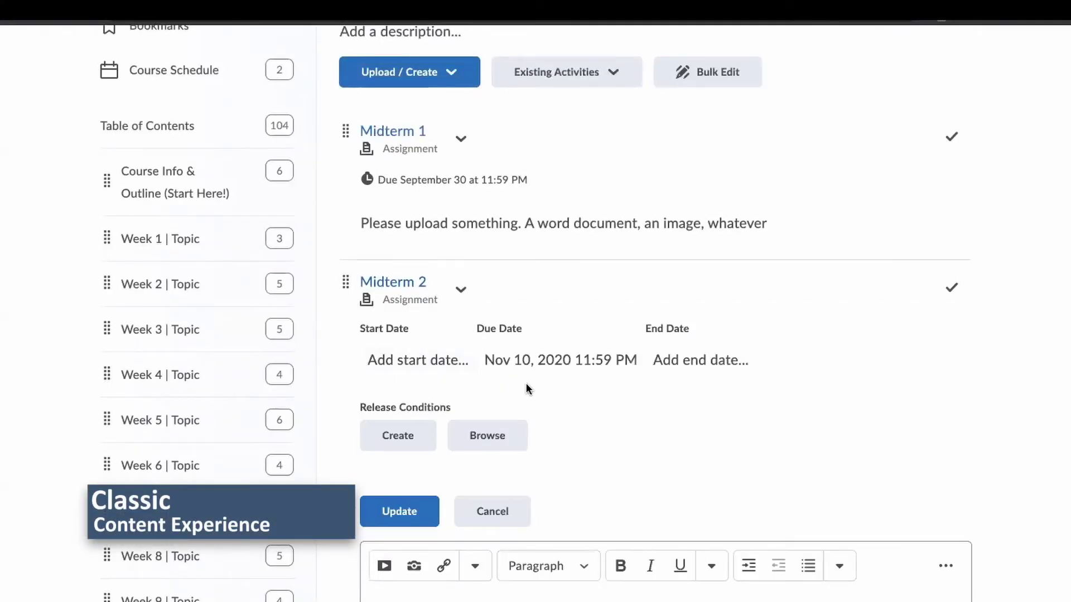
scroll(525, 389, "up", 5)
left_click(645, 119)
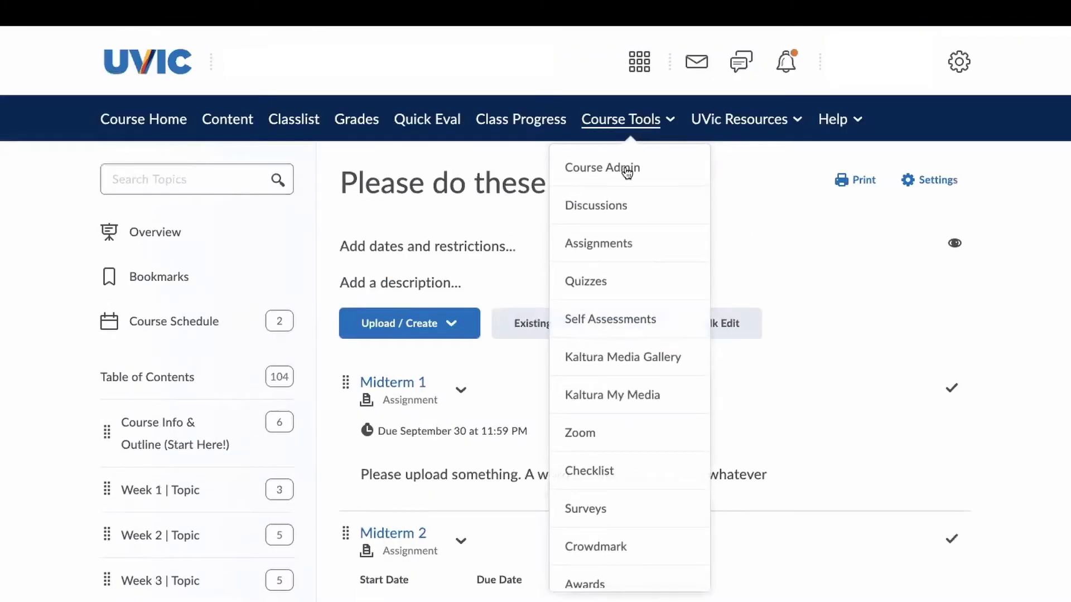
left_click(616, 248)
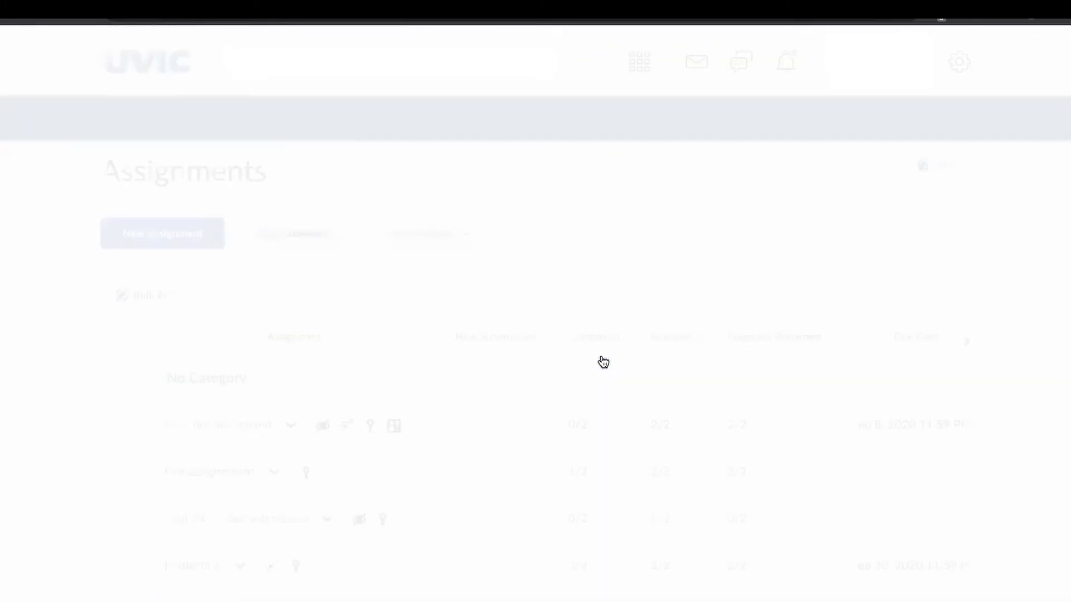
scroll(497, 313, "down", 3)
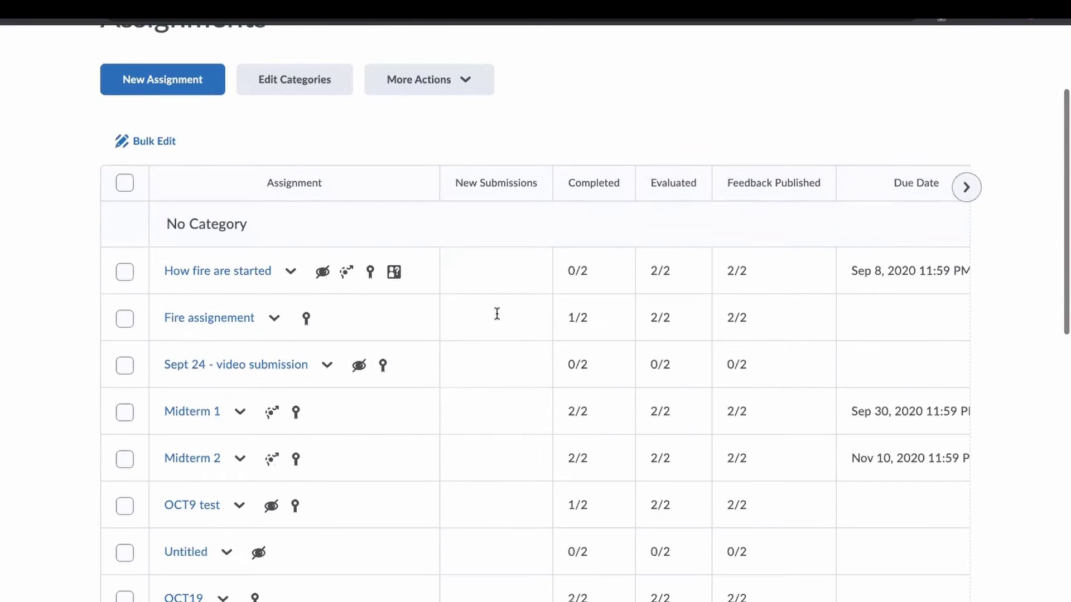
scroll(481, 298, "up", 3)
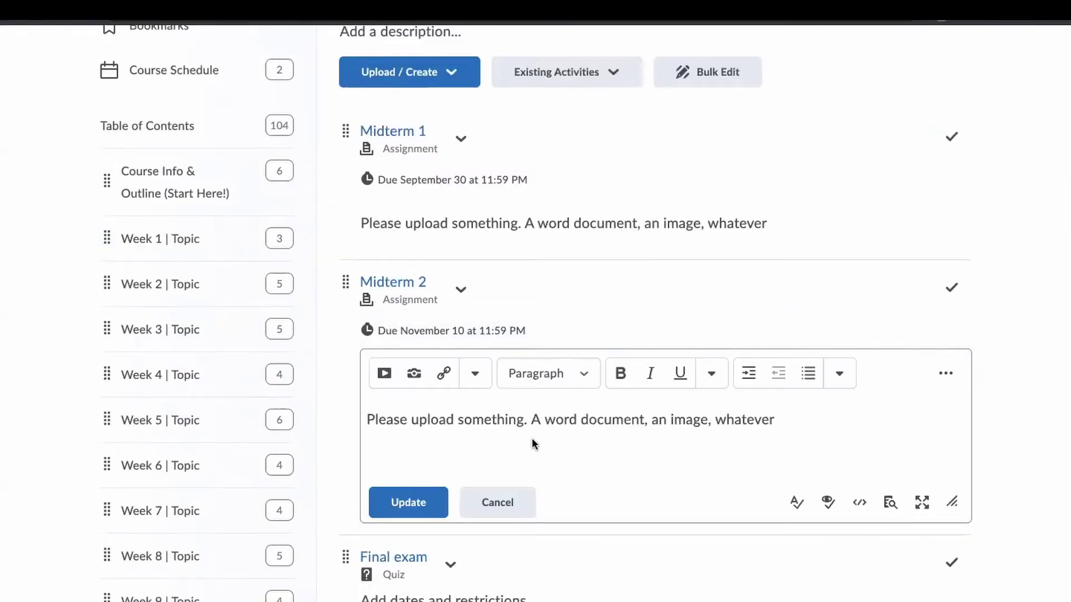
Open the Unit 1 Quiz page from the Week 3 unit.
left_click(469, 330)
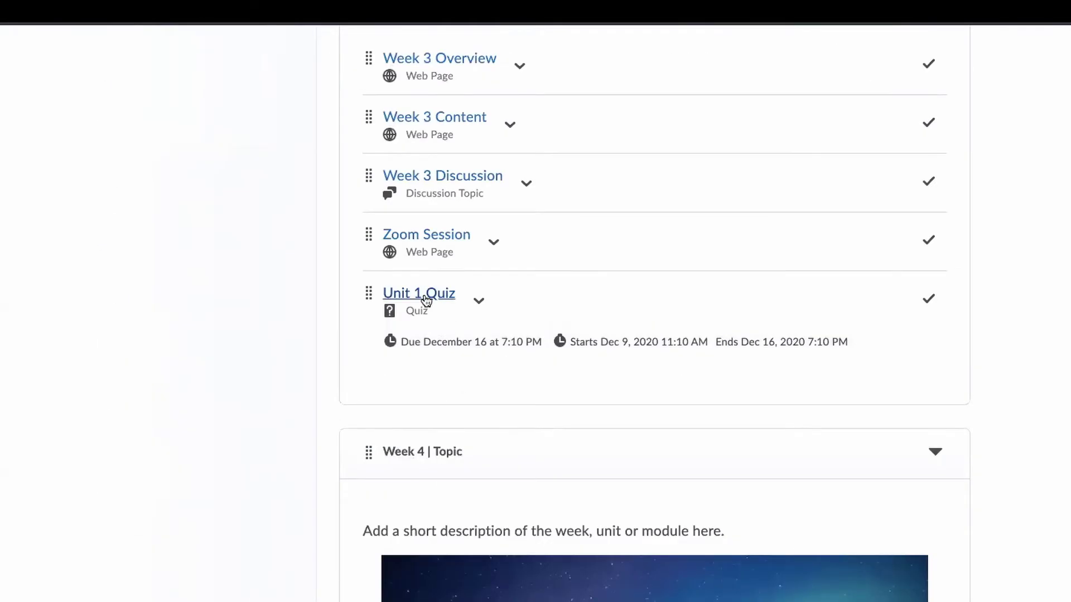
left_click(427, 296)
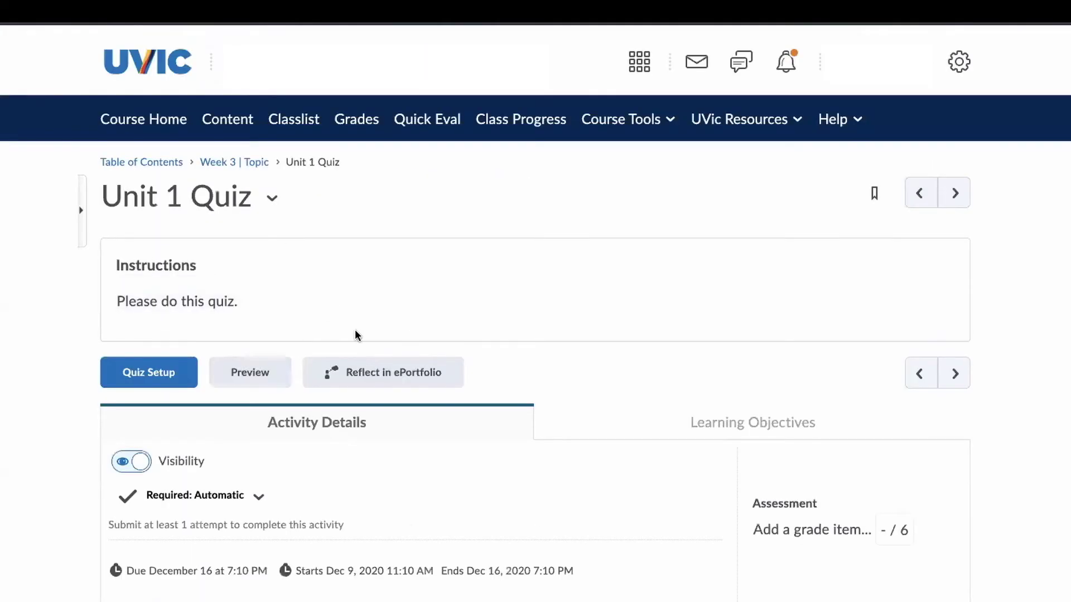
scroll(282, 453, "down", 3)
Leave Unit 1 Quiz's grade item set to No Grade.
left_click(822, 368)
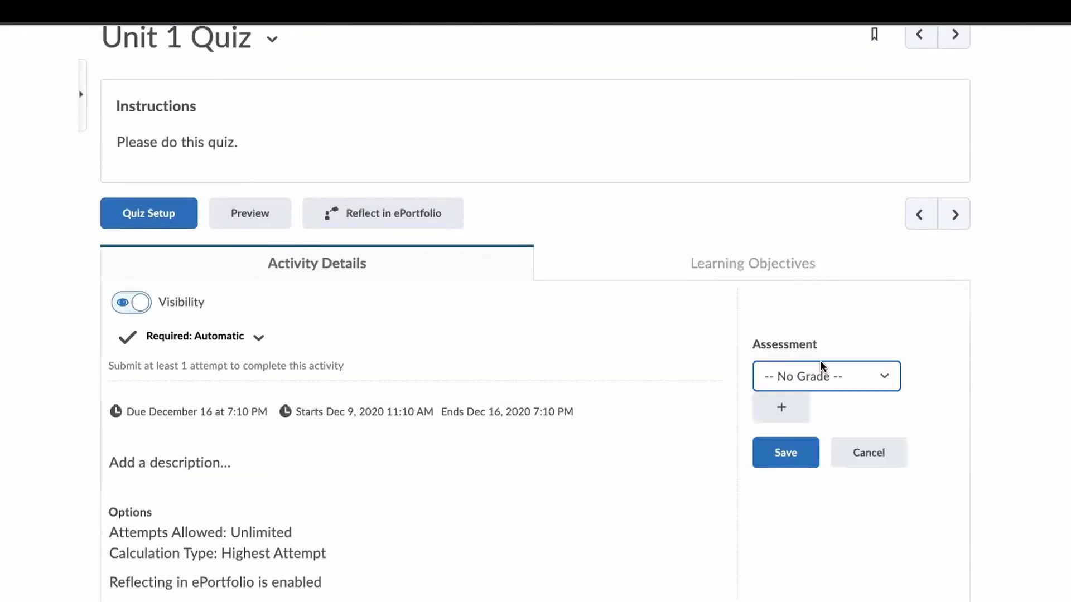
left_click(864, 382)
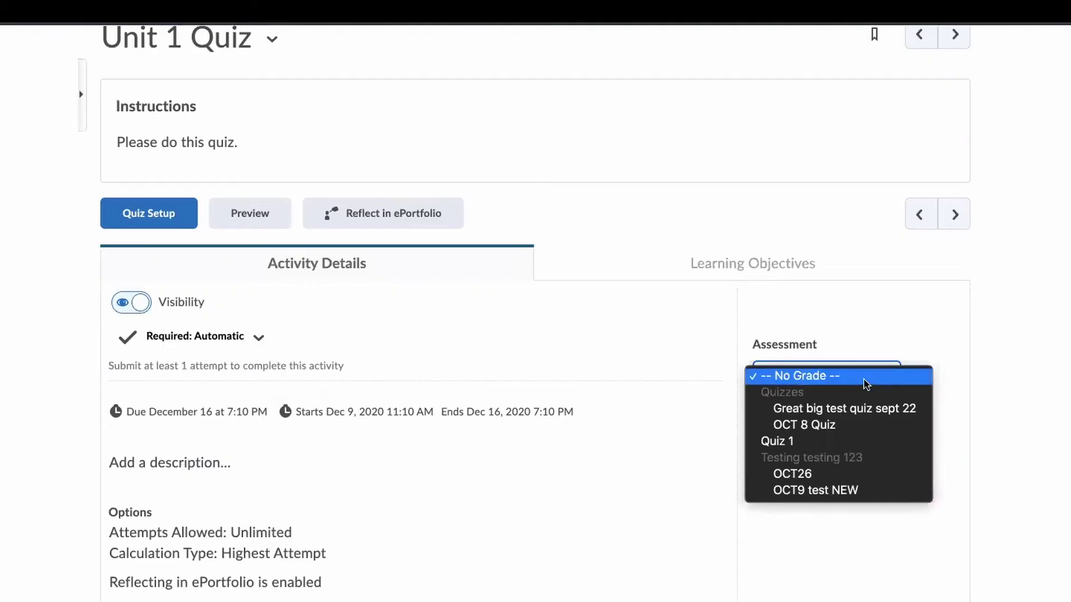
left_click(868, 377)
left_click(578, 304)
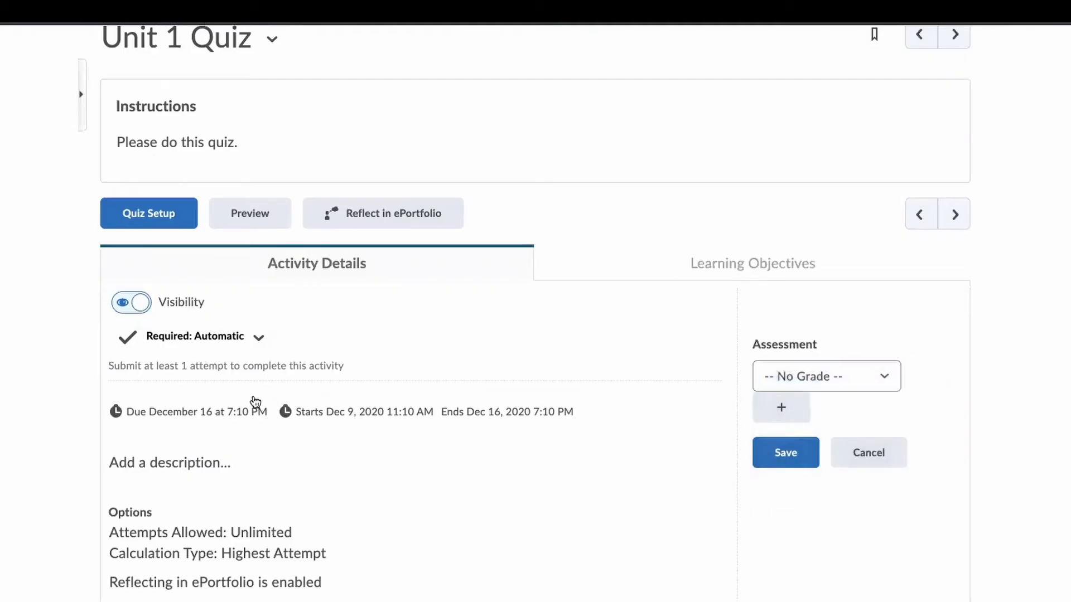
Start a quiz description and make Unit 1 Quiz's options editable.
left_click(299, 504)
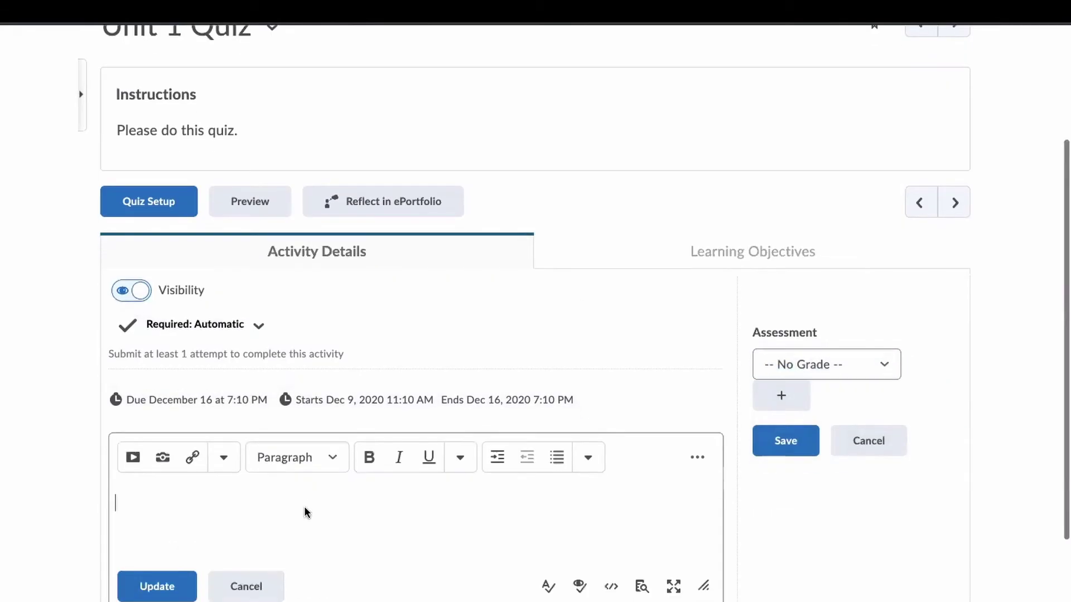
scroll(273, 496, "down", 3)
left_click(256, 519)
scroll(453, 556, "down", 1)
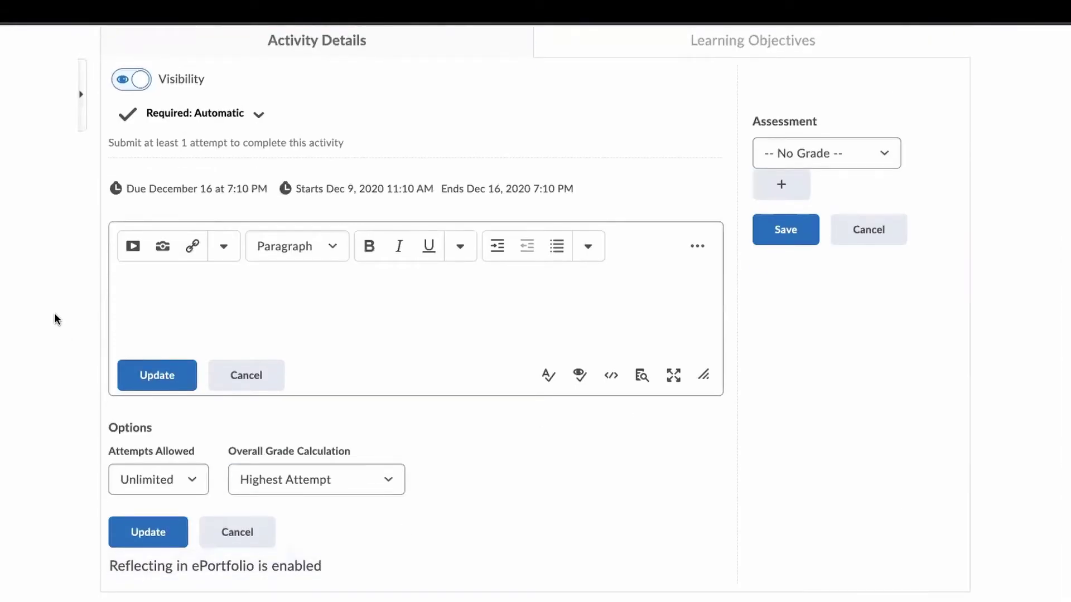
scroll(62, 263, "up", 4)
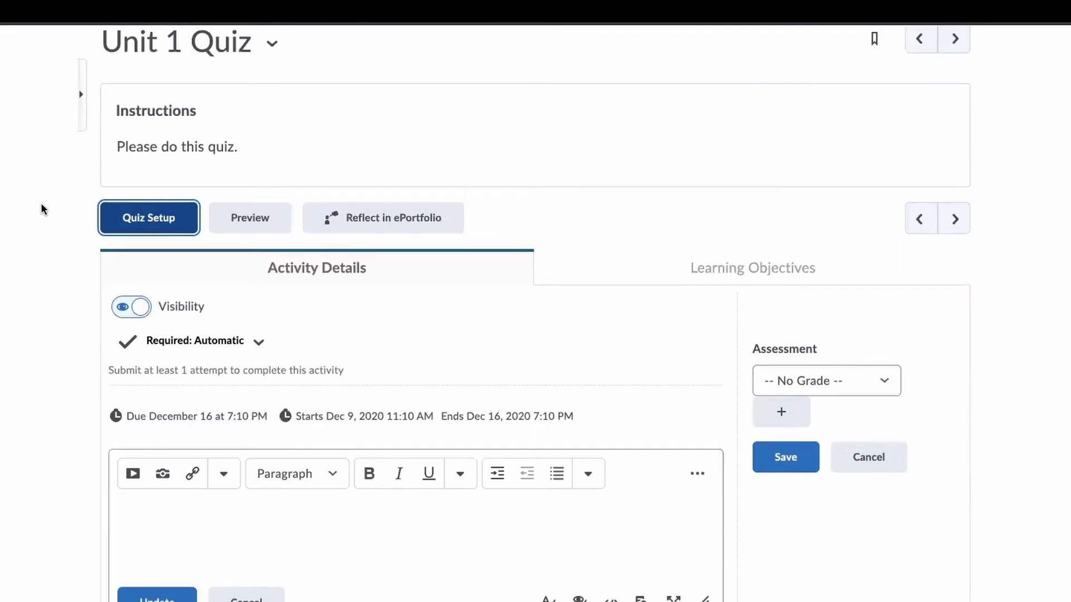
key("alt+Left")
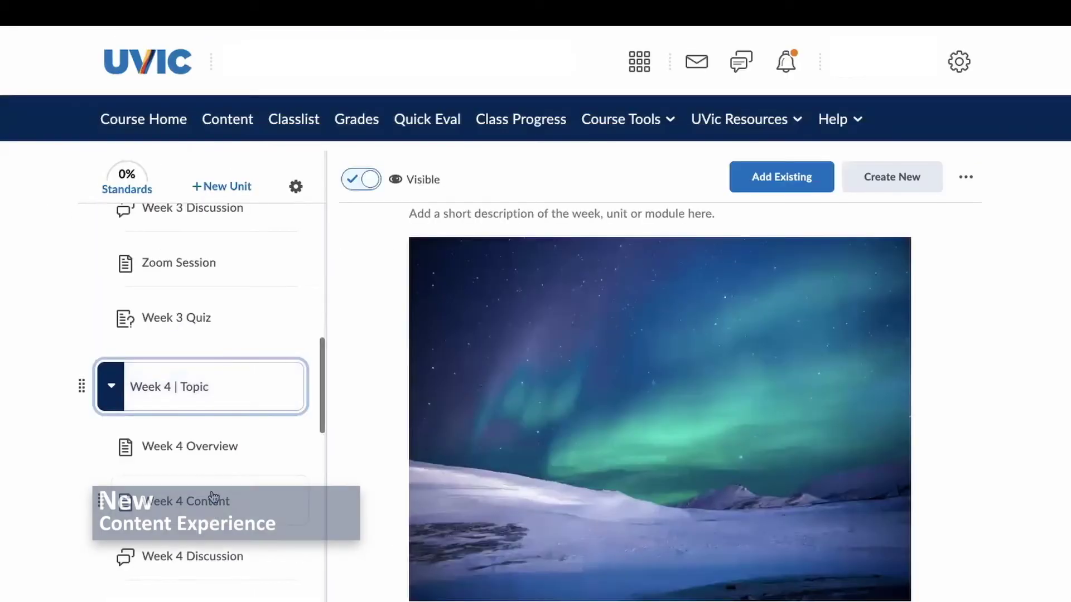
Open Week 4 Discussion and cancel renaming it, keeping the title unchanged.
left_click(234, 556)
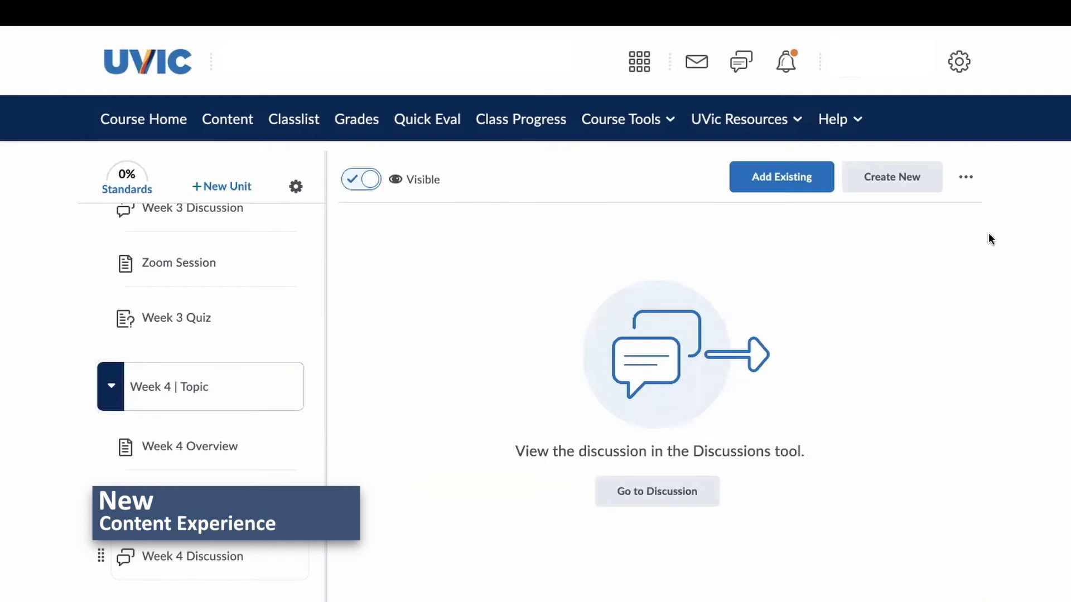
left_click(967, 177)
left_click(867, 219)
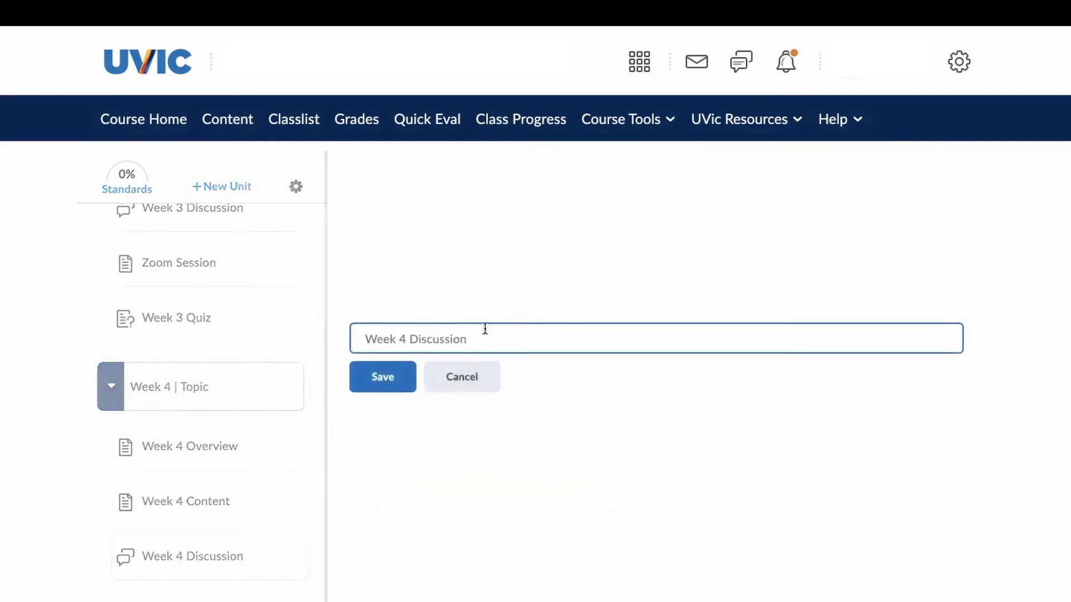
left_click_drag(474, 339, 357, 341)
left_click(492, 377)
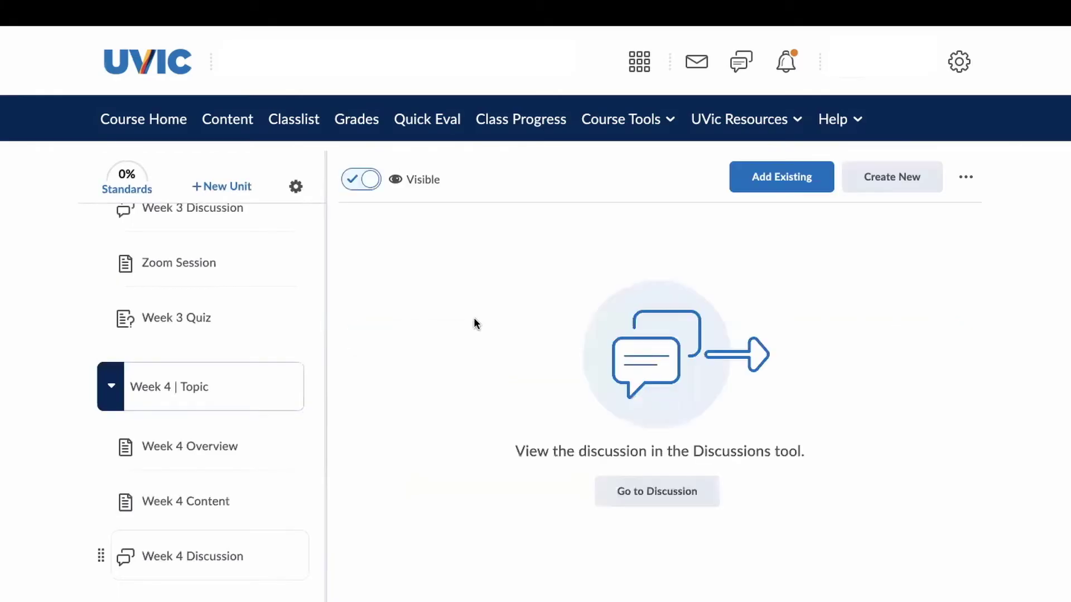
View the discussion's release conditions, close them unchanged, and open it in Discussions.
left_click(976, 181)
left_click(922, 249)
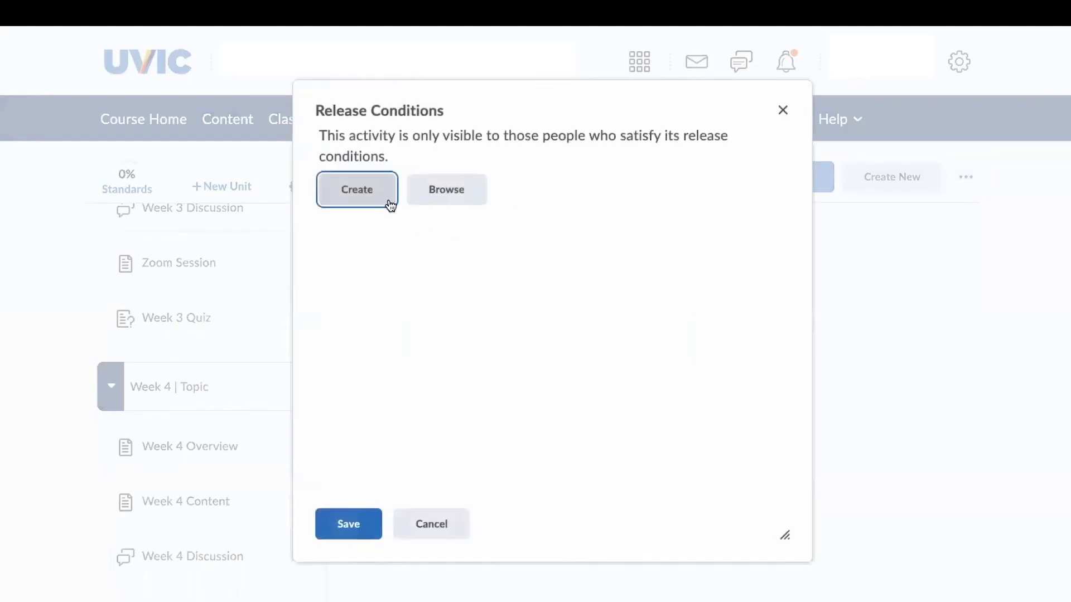
left_click(390, 202)
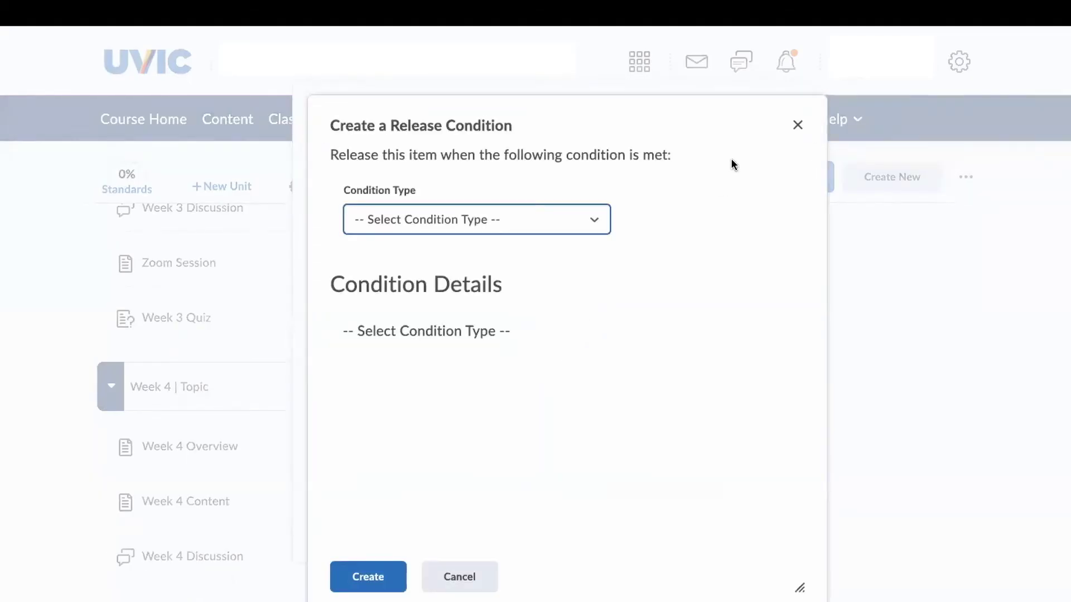
left_click(798, 125)
left_click(450, 526)
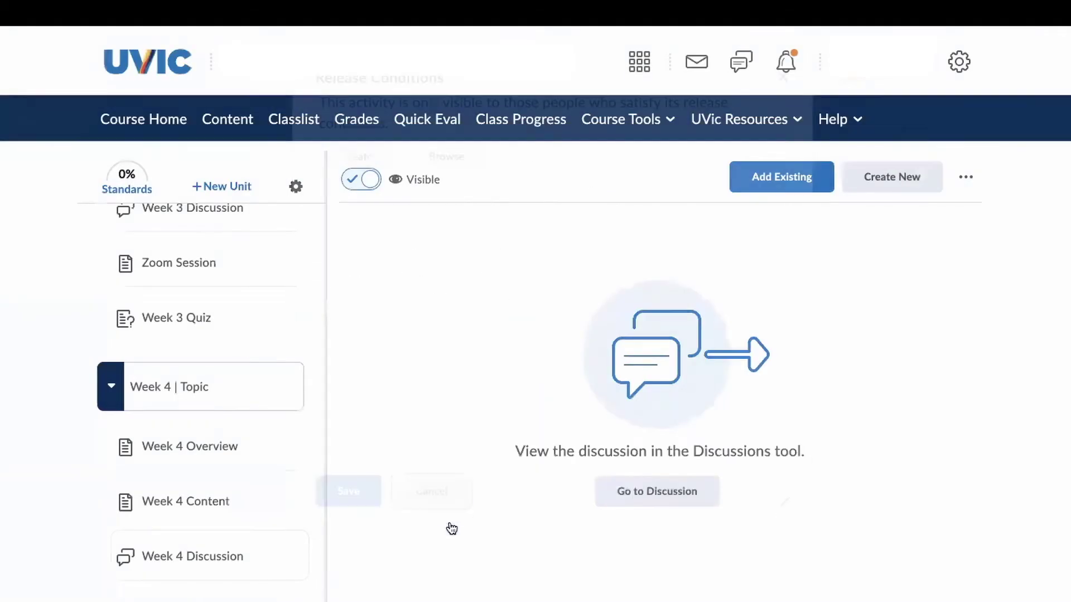
left_click(698, 502)
left_click(634, 120)
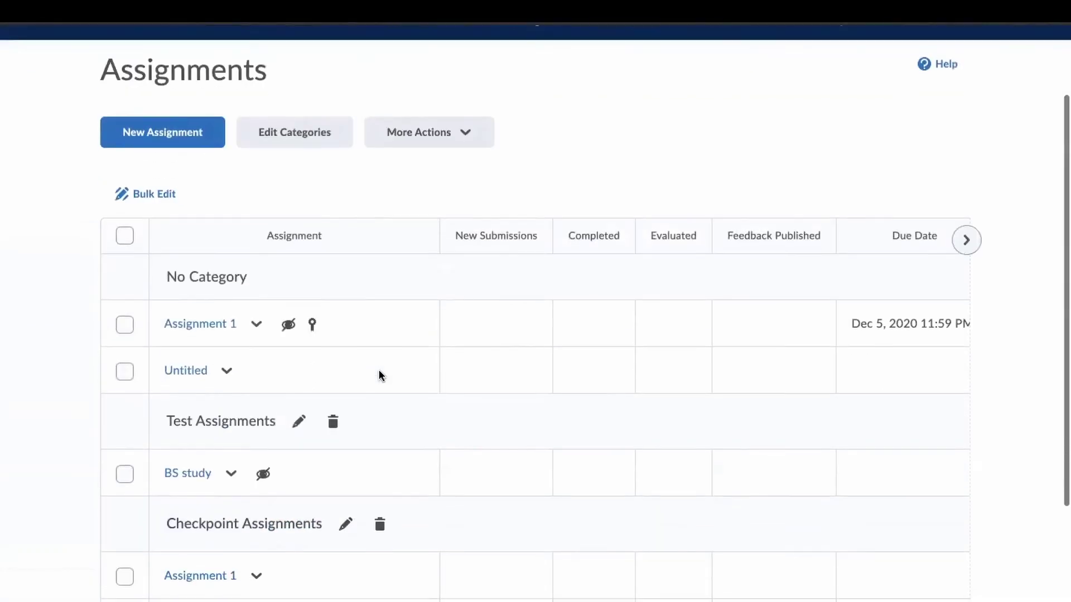
Open Assignment 1's edit form with Submission & Completion and Availability Dates & Conditions expanded.
left_click(215, 321)
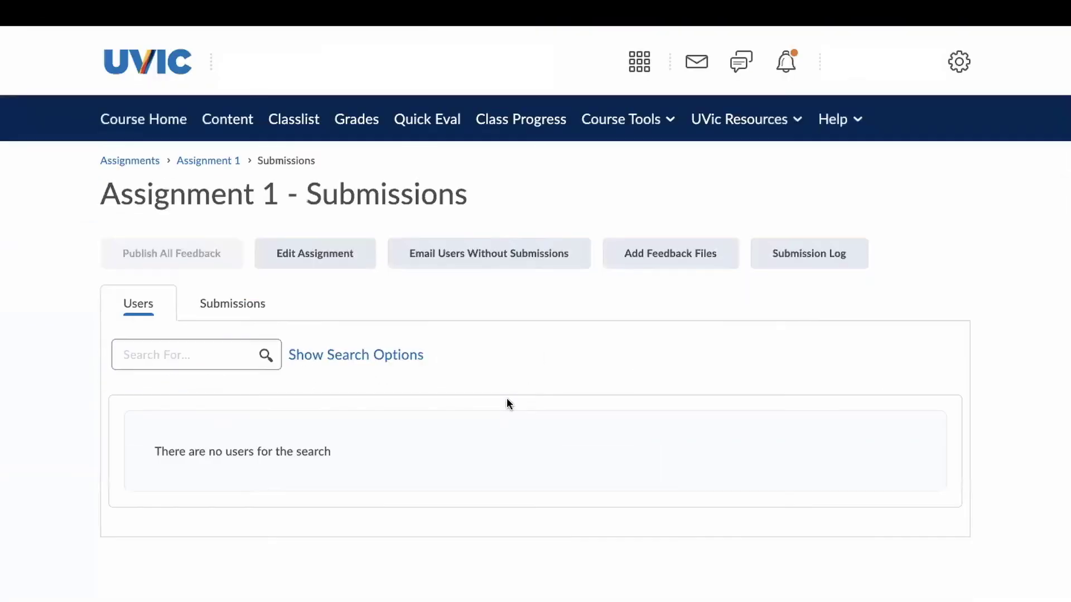
left_click(310, 267)
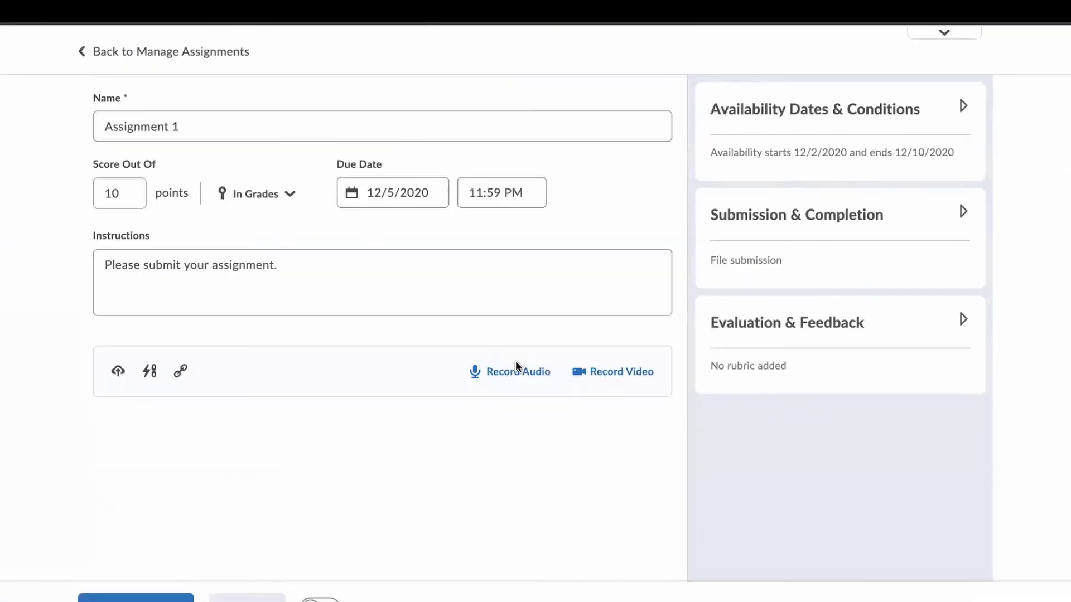
left_click(957, 207)
left_click(959, 102)
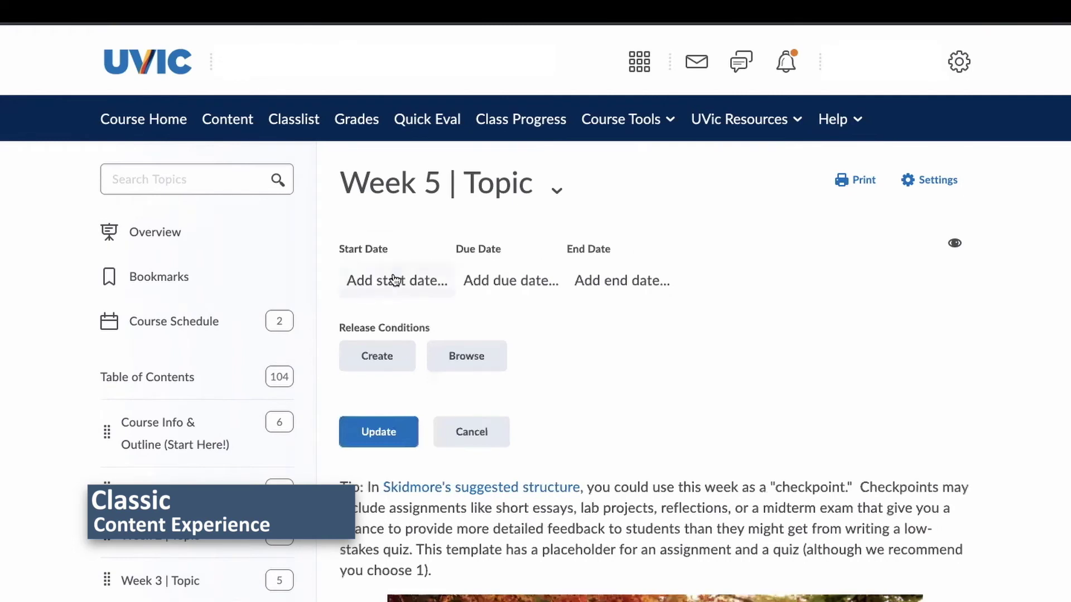
Add start and end date fields to Week 5 | Topic and bring up Quiz 1's restrictions.
left_click(394, 282)
left_click(765, 282)
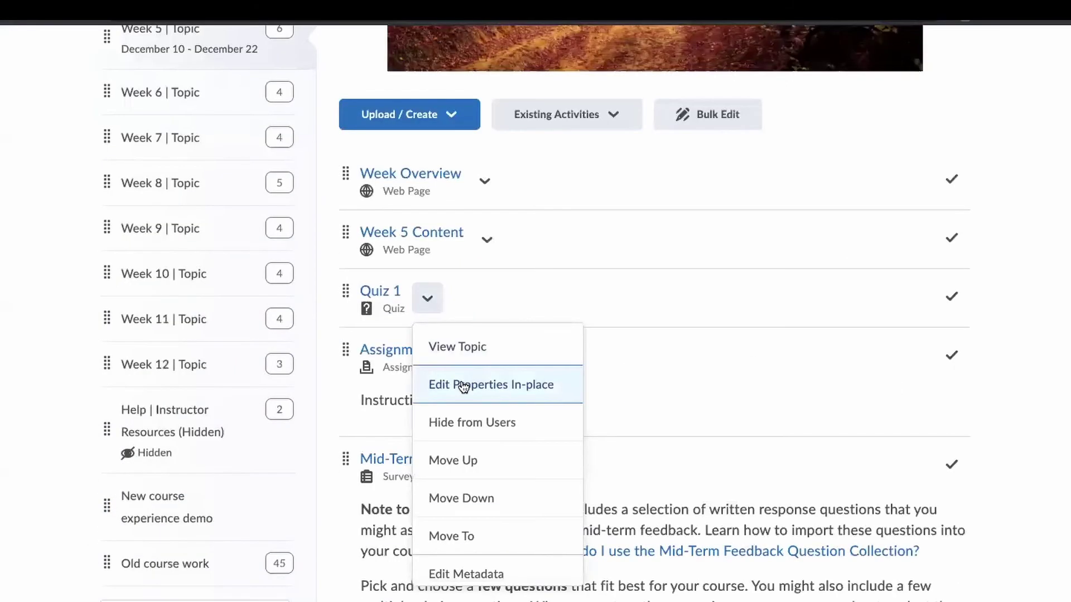
left_click(461, 382)
left_click(610, 359)
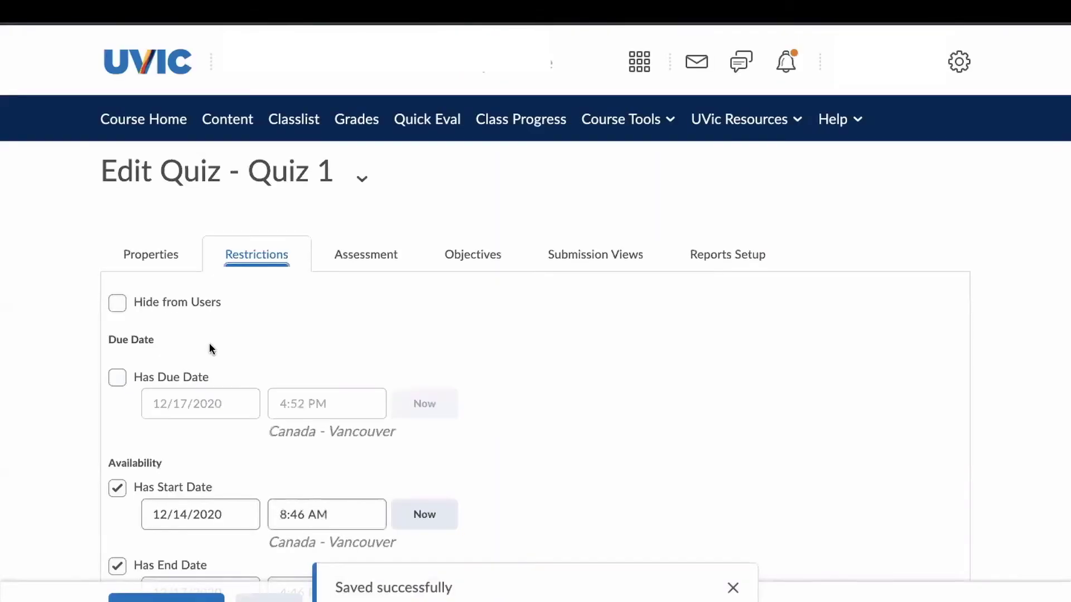
Set Quiz 1 to start now (12/10/2020 8:52 AM), ending 12/17/2020 4:46 PM, and save.
scroll(325, 443, "down", 1)
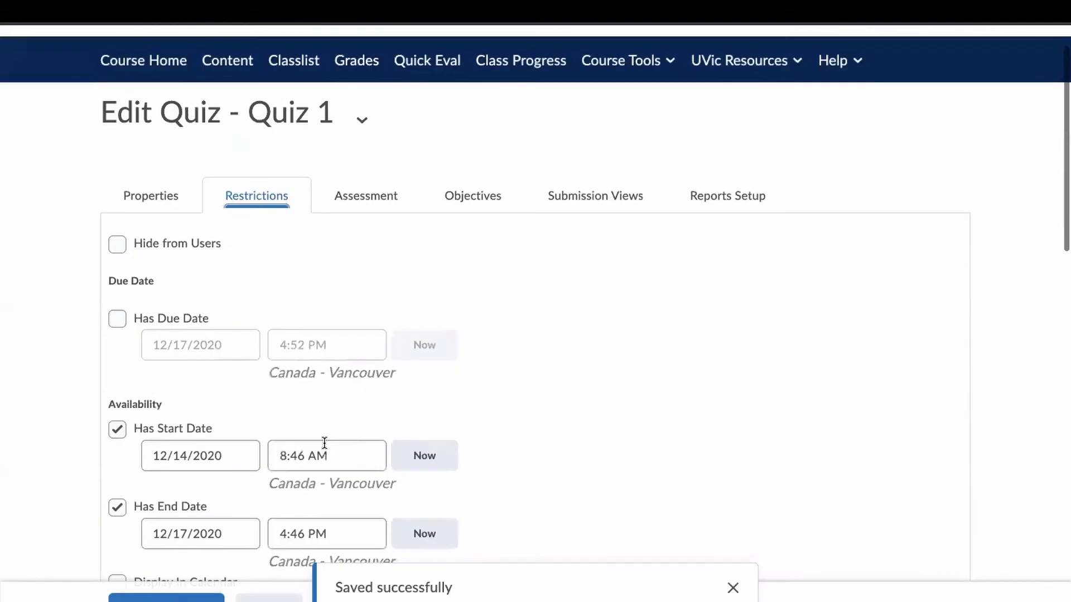
left_click(449, 457)
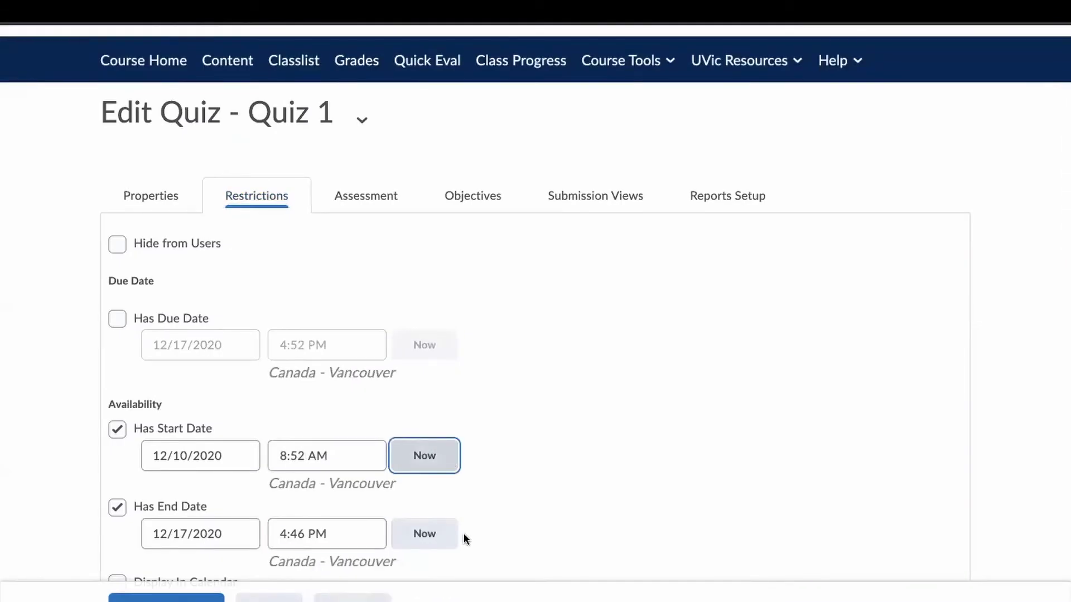
scroll(463, 539, "down", 1)
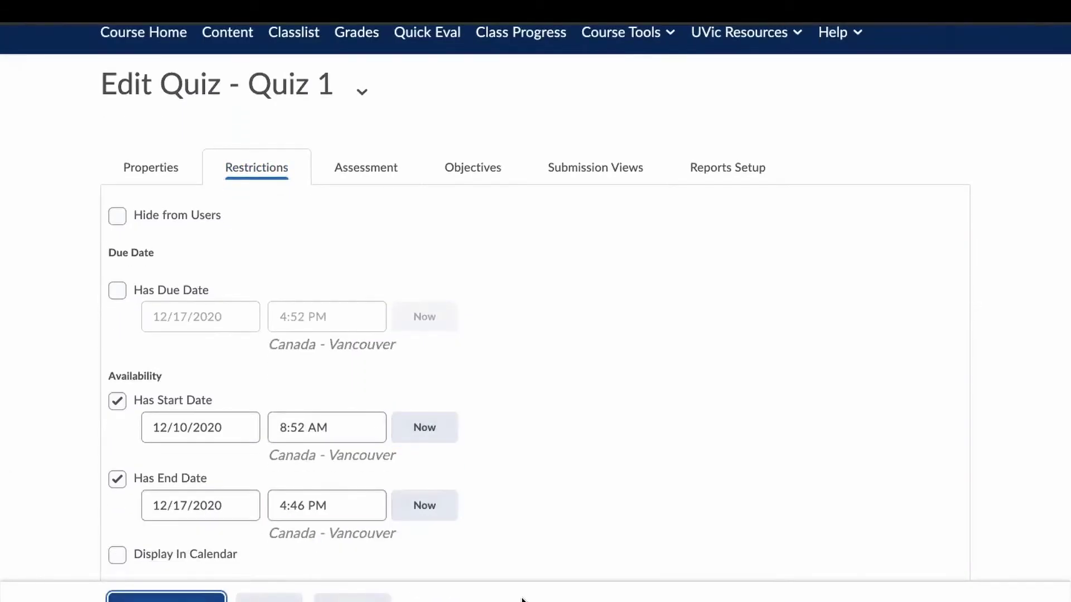
key("Return")
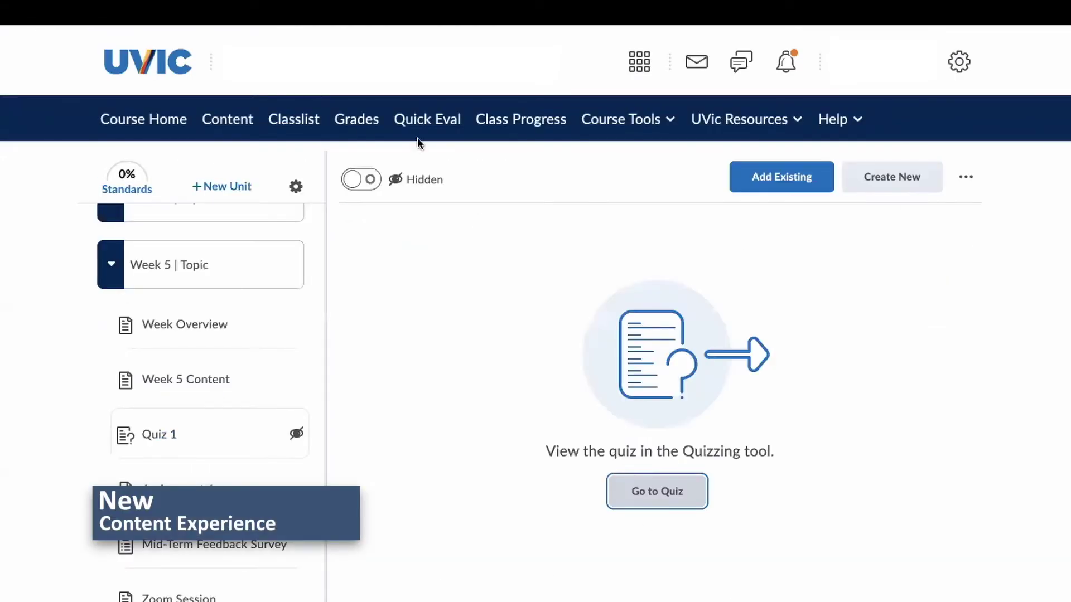
Open the Week 5 Content page, then Quiz 1 in the content pane.
left_click(208, 396)
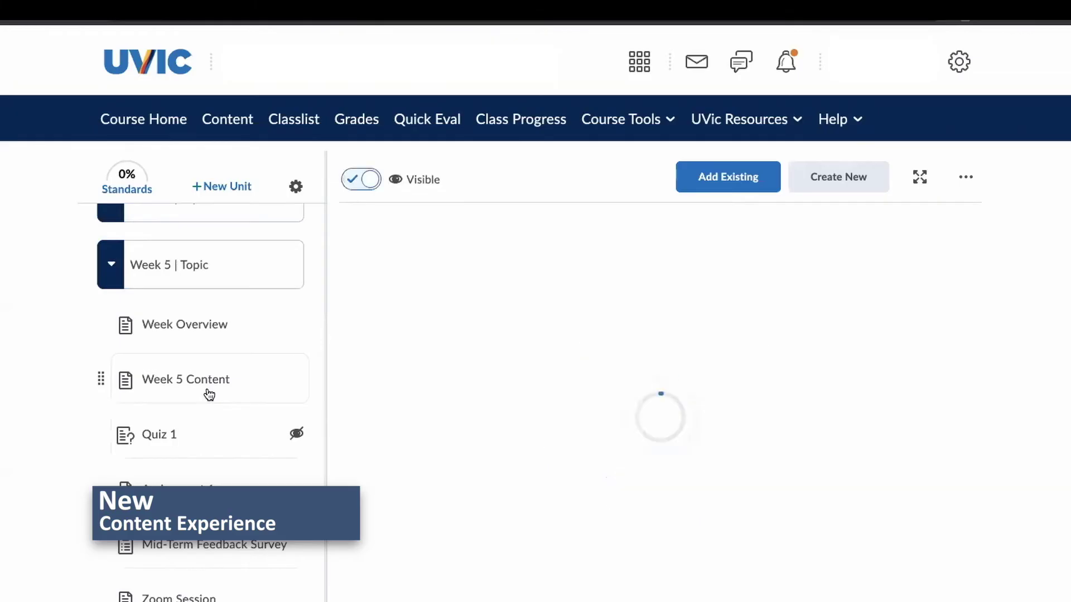
left_click(191, 435)
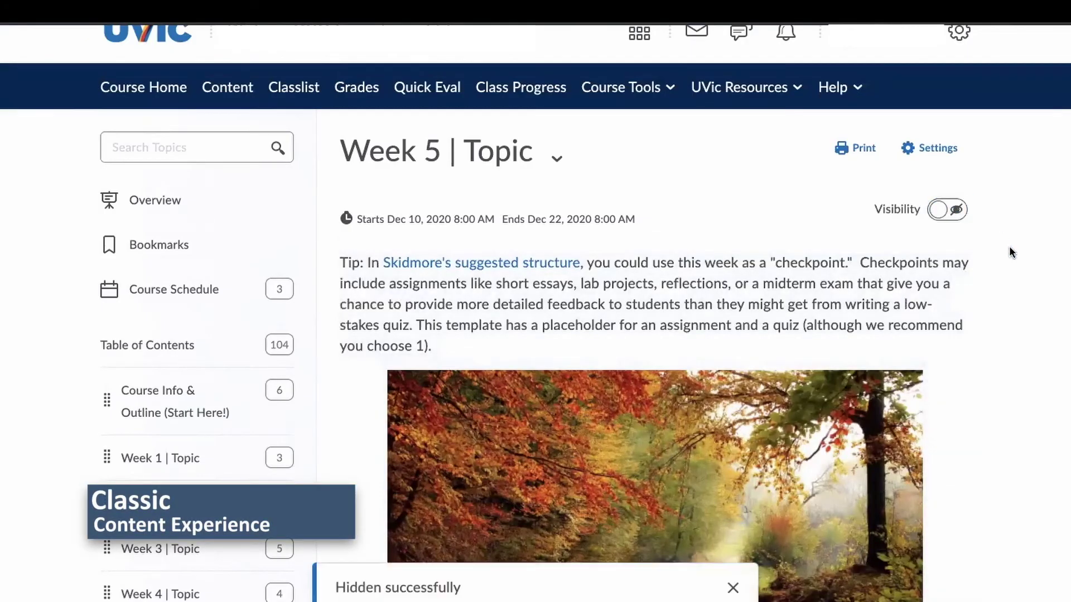
Turn off Quiz 1's Visibility from its actions menu to hide it from students.
scroll(1009, 246, "down", 10)
scroll(1012, 261, "down", 3)
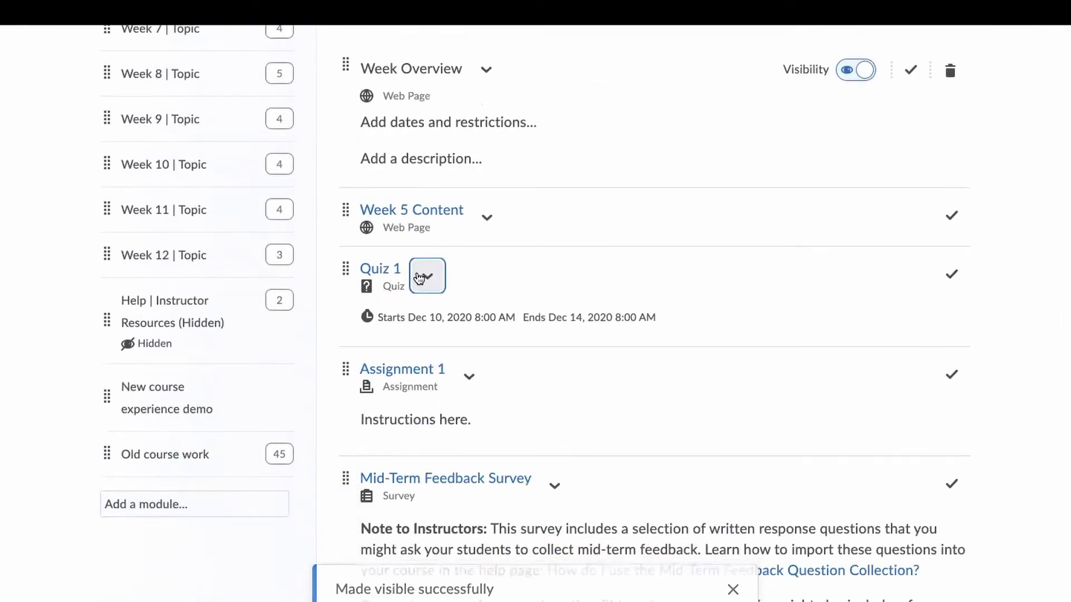
left_click(427, 276)
left_click(494, 366)
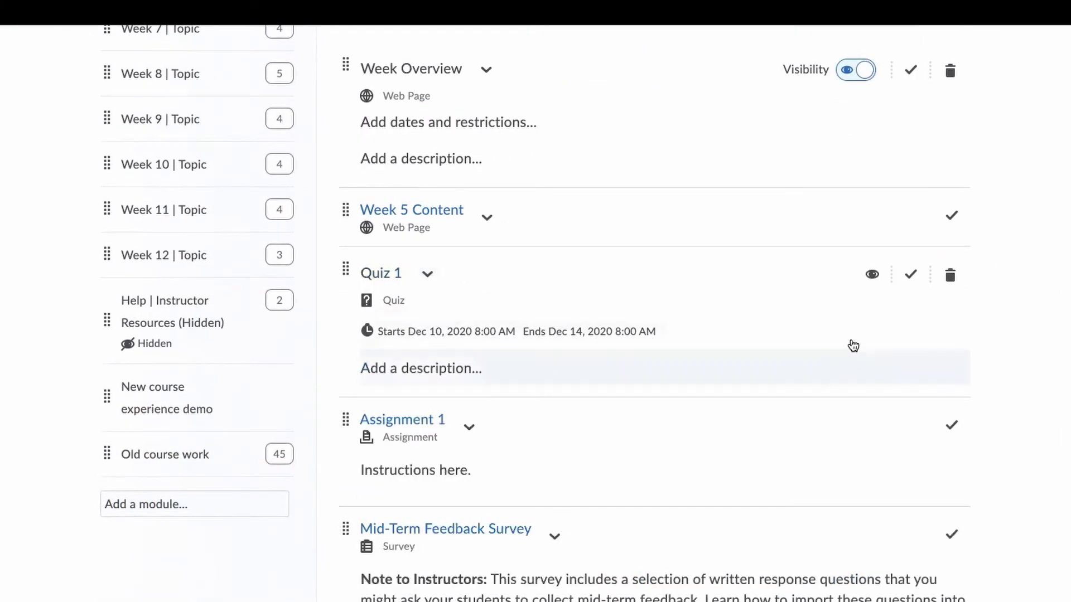
left_click(870, 275)
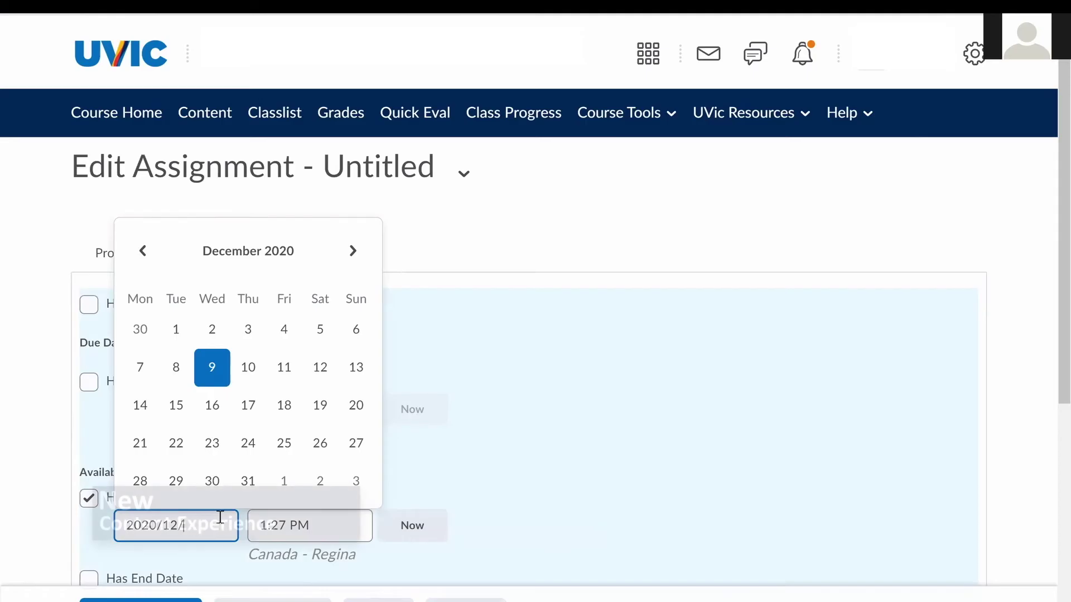
Dismiss the start-date calendar and move down the page.
left_click(441, 449)
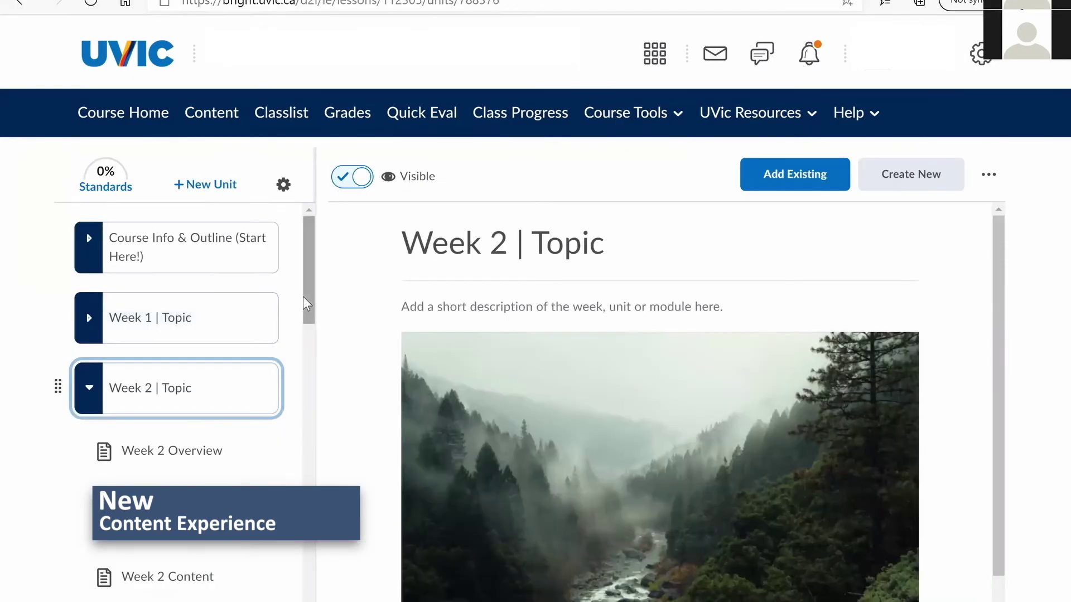
left_click_drag(303, 297, 308, 369)
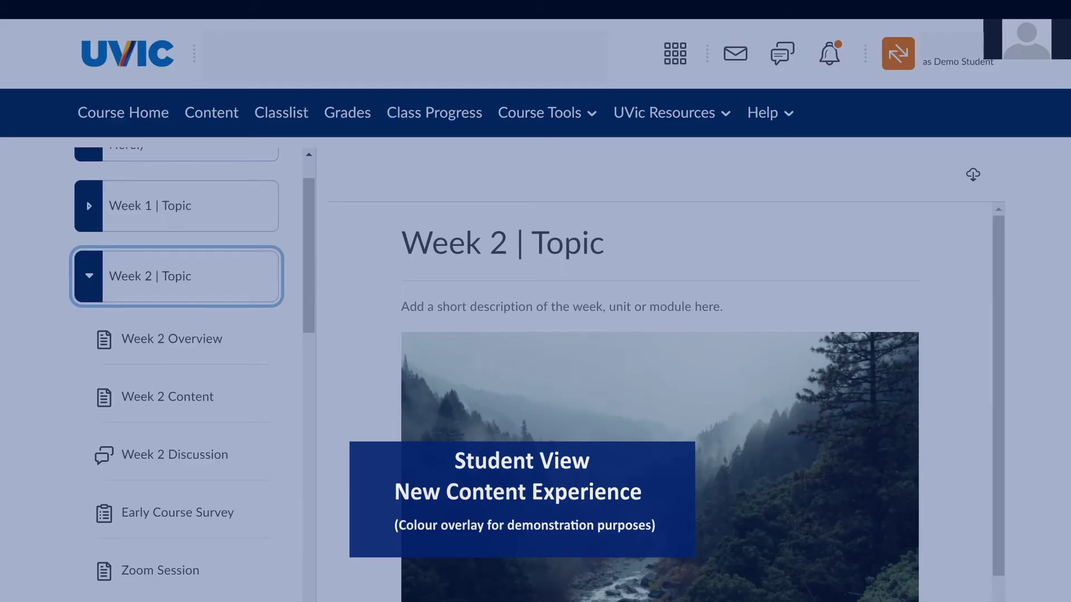
Exit the 'Viewing as Demo Student' mode back to the instructor view.
left_click(916, 82)
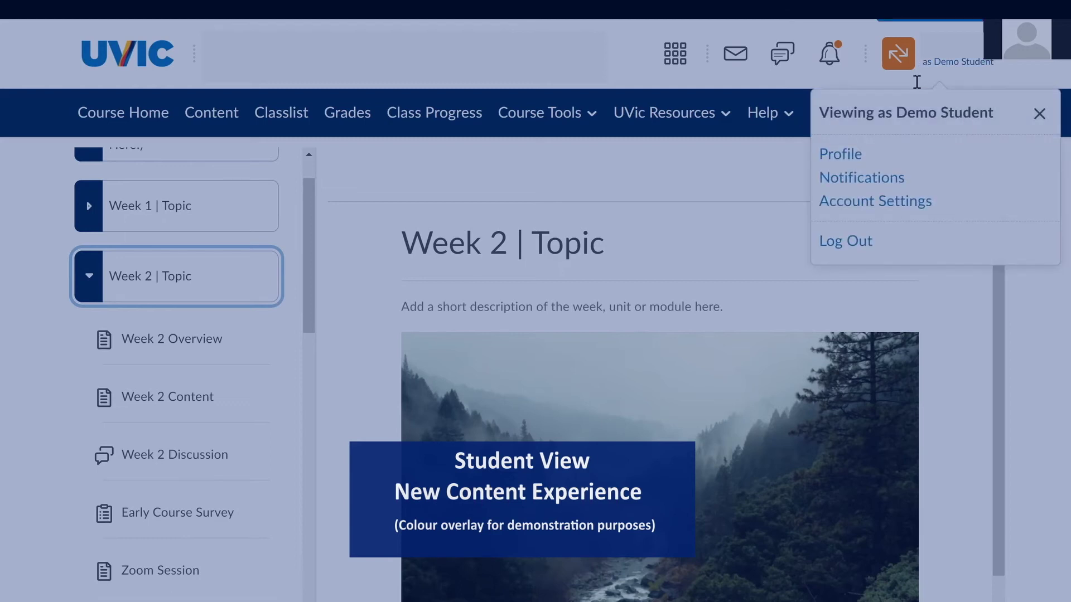
left_click(1039, 113)
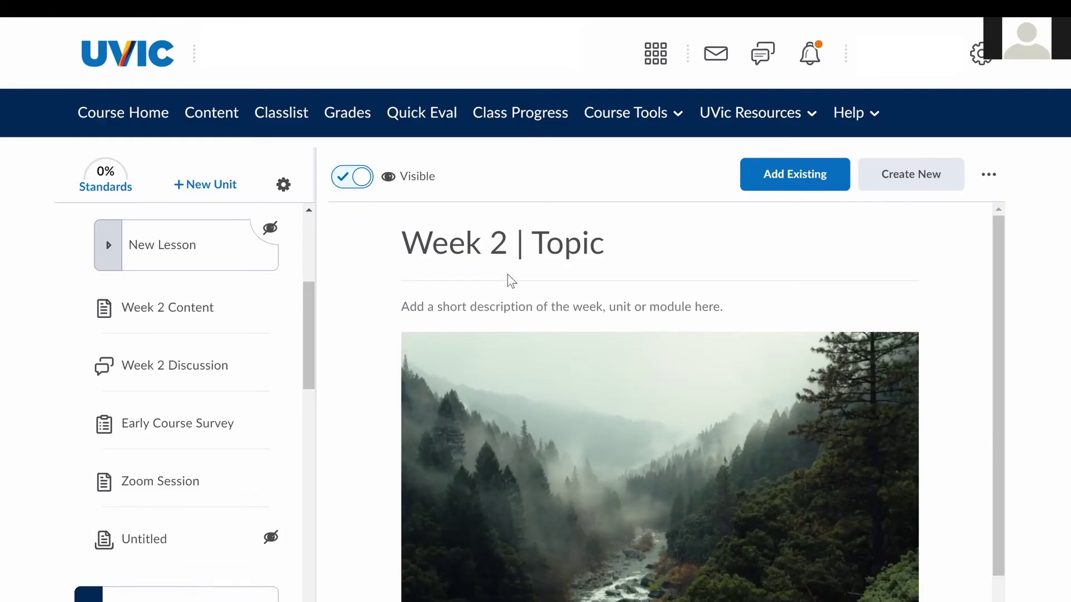
Create an HTML Document titled 'Assignment 1' and open the page template dropdown.
left_click(923, 183)
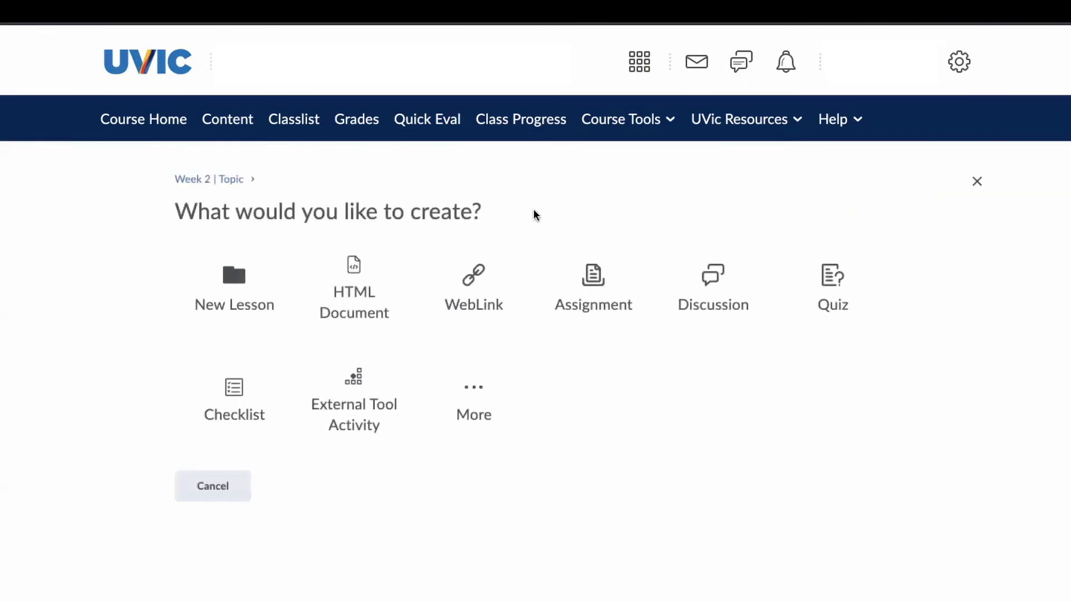
left_click(375, 287)
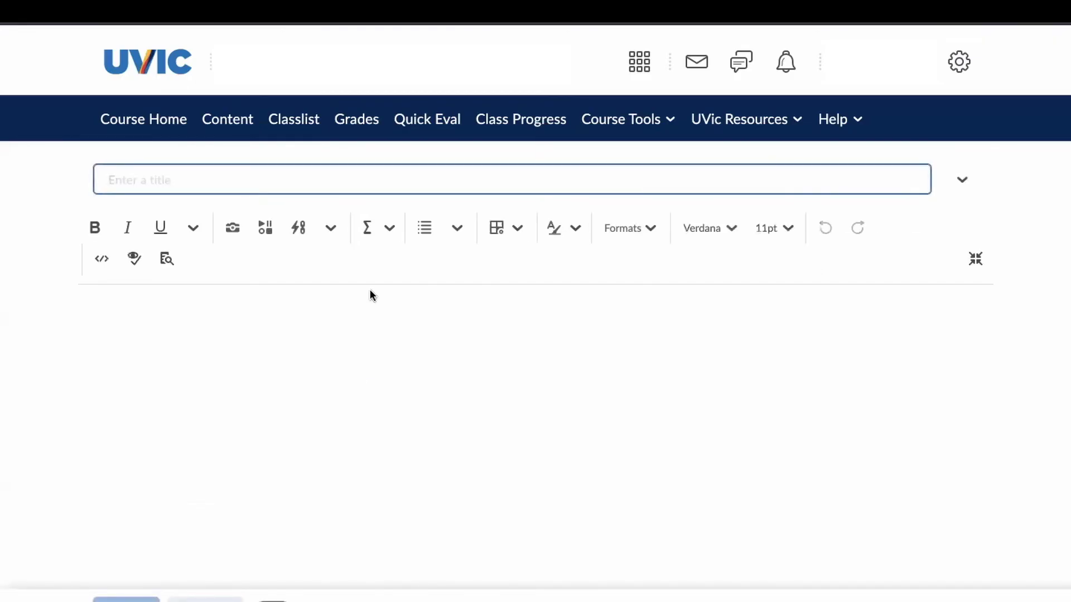
type("Assignment 1")
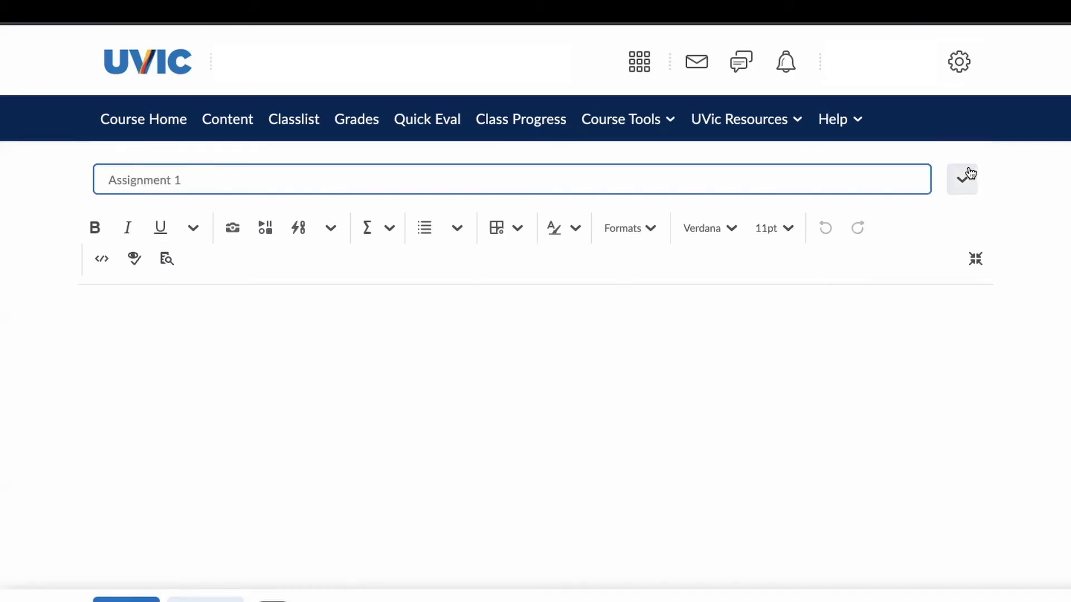
left_click(969, 174)
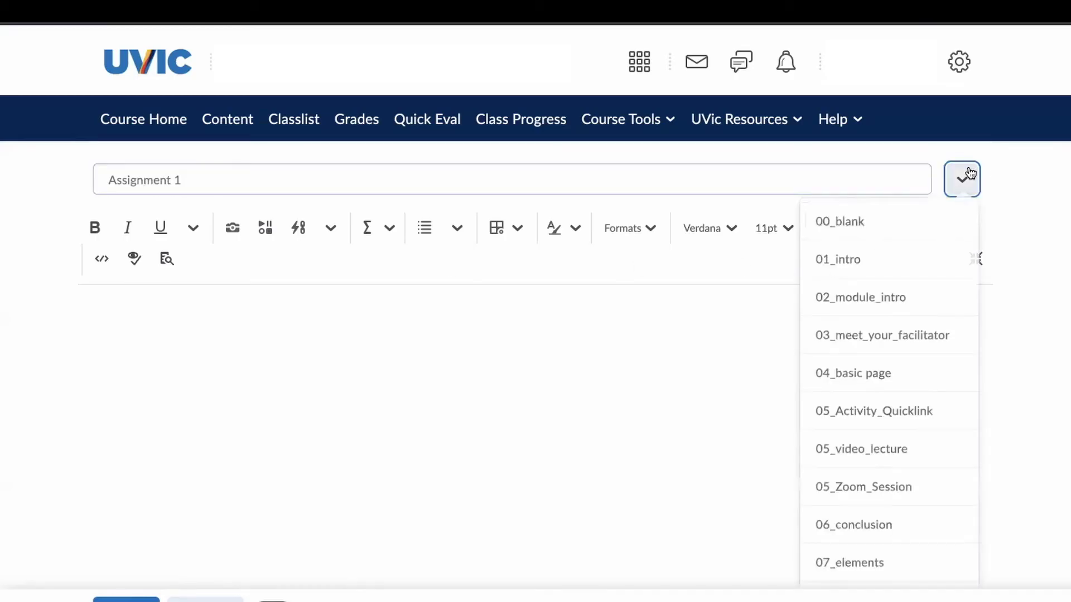
Apply the 05_Activity_Quicklink template and change its heading to 'Future Assignment'.
left_click(883, 413)
scroll(666, 476, "down", 2)
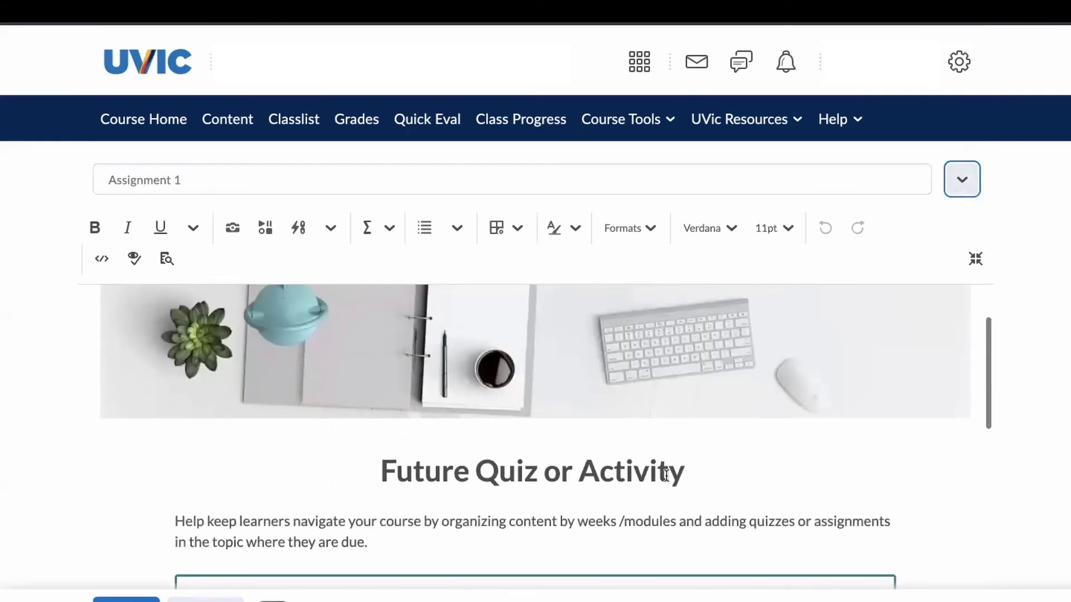
left_click(482, 473)
left_click_drag(477, 441, 590, 442)
left_click(589, 442)
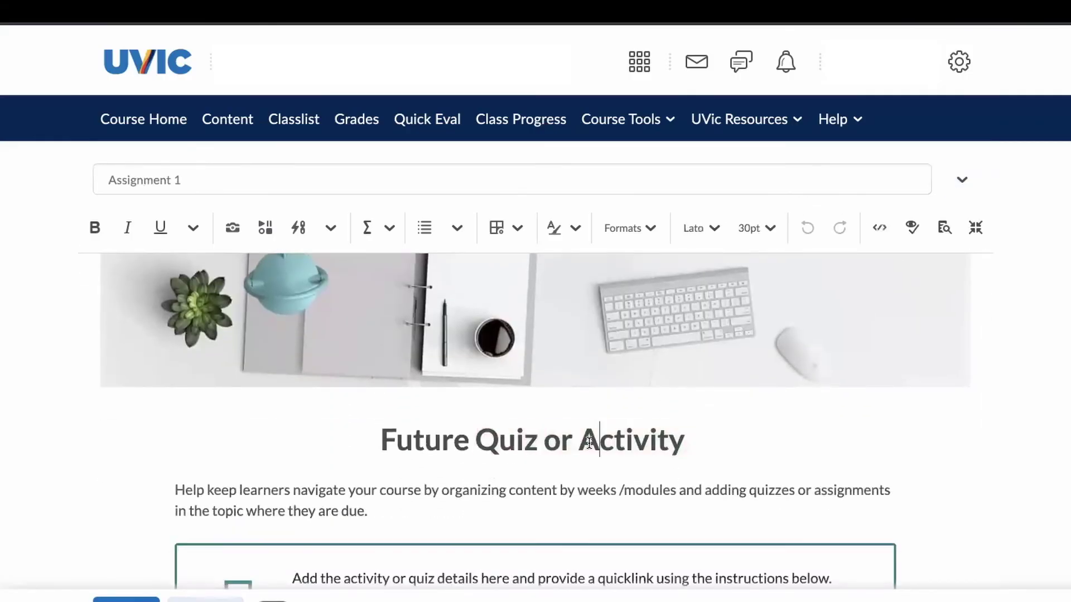
left_click_drag(686, 439, 484, 442)
key("BackSpace")
type("A")
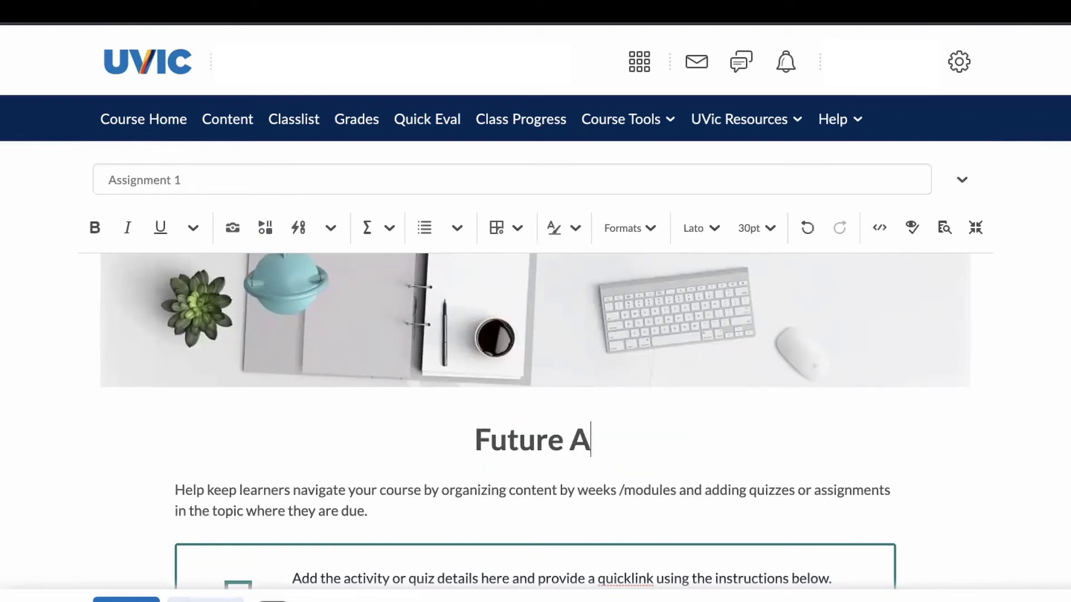
type("ssignmen")
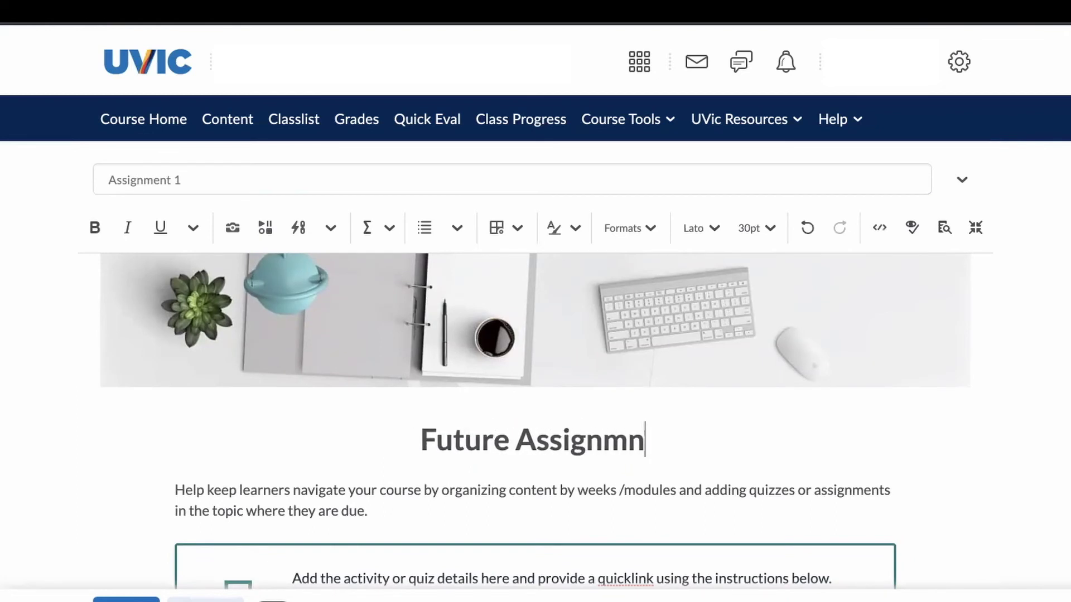
key("BackSpace")
type("ent")
Delete the end of the callout's placeholder sentence.
scroll(620, 429, "down", 2)
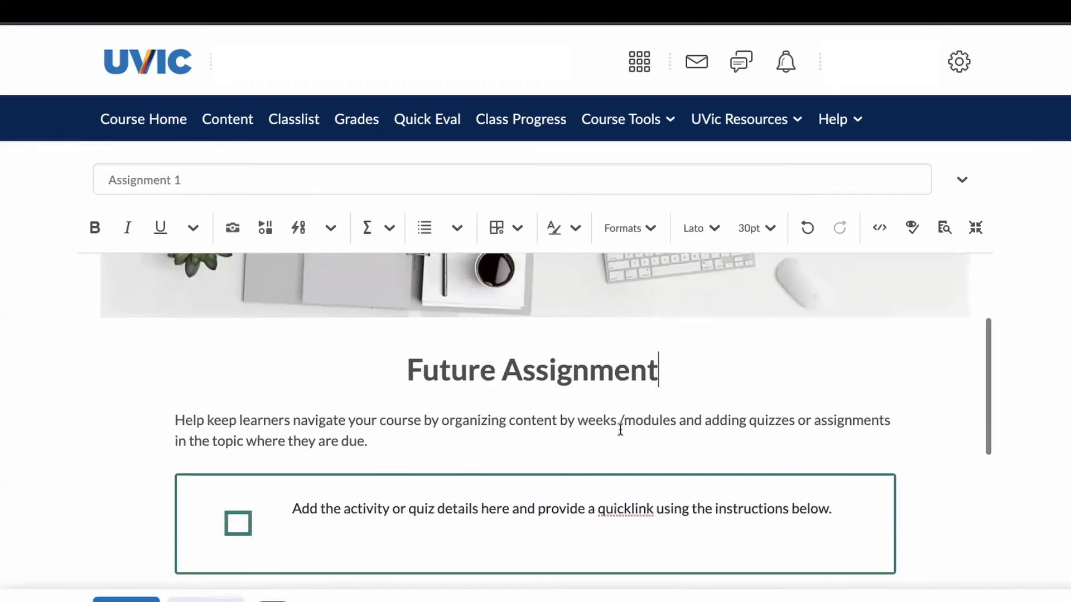
left_click_drag(833, 465, 297, 462)
key("BackSpace")
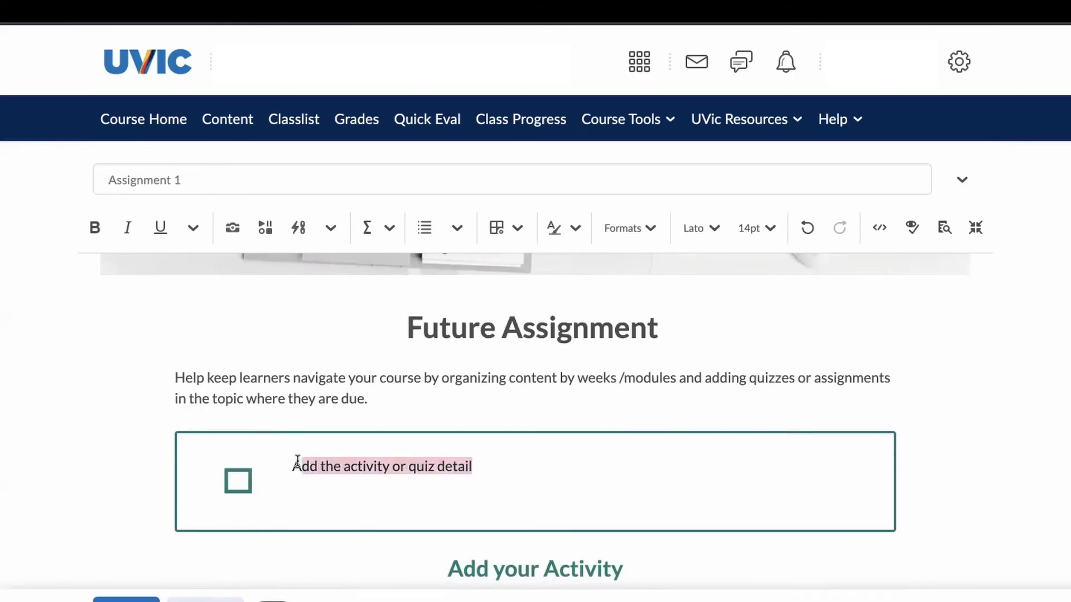
Write 'Please find your assignment here -> CLICK HERE' in the callout and select CLICK HERE.
key("BackSpace")
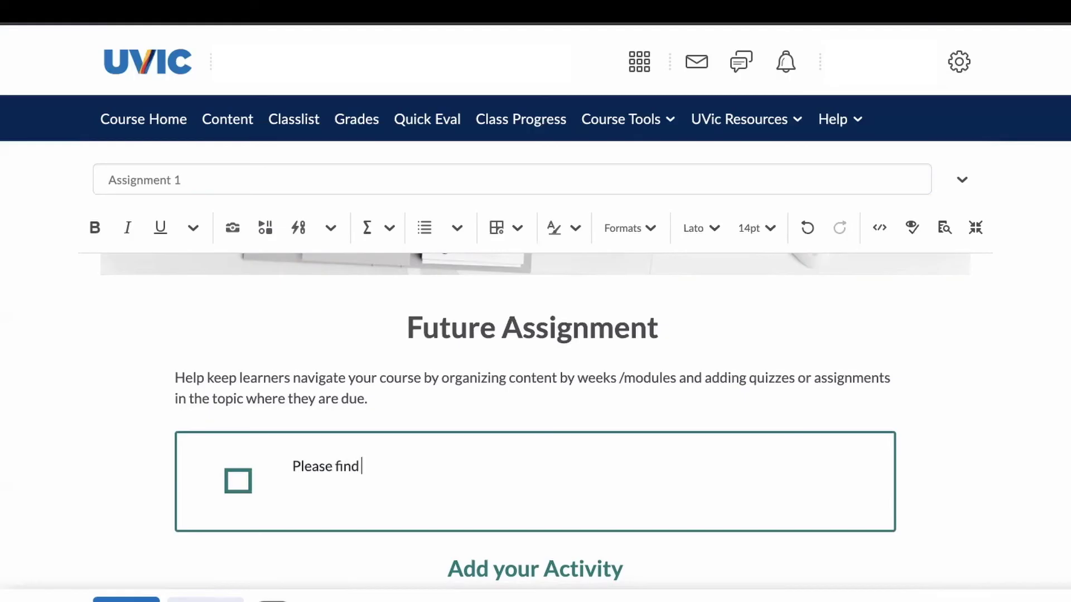
type("your assignment here -> CLICK")
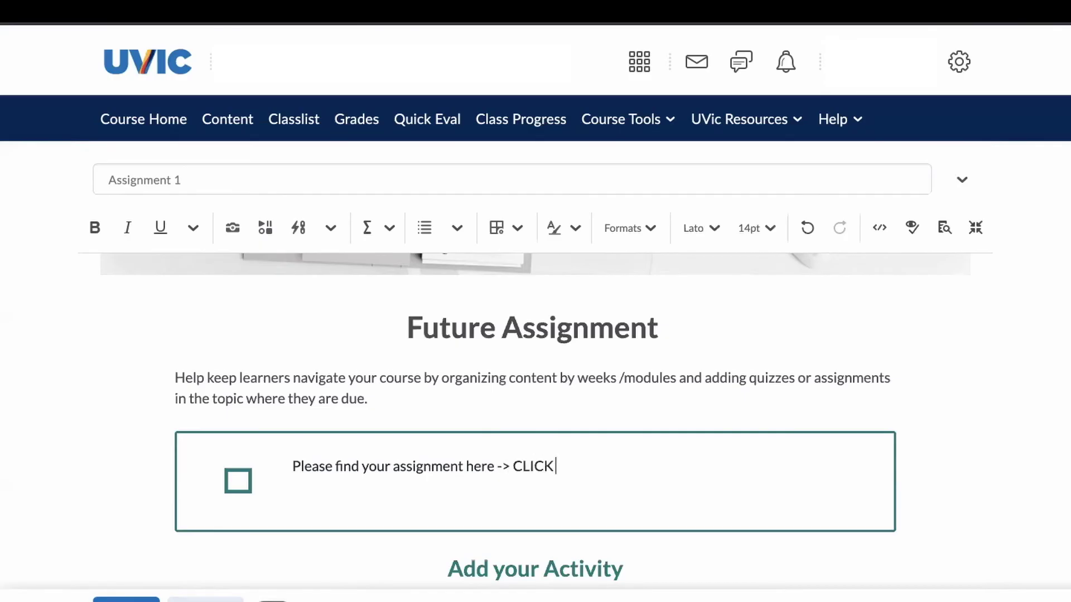
type("ERE")
left_click_drag(591, 467, 506, 466)
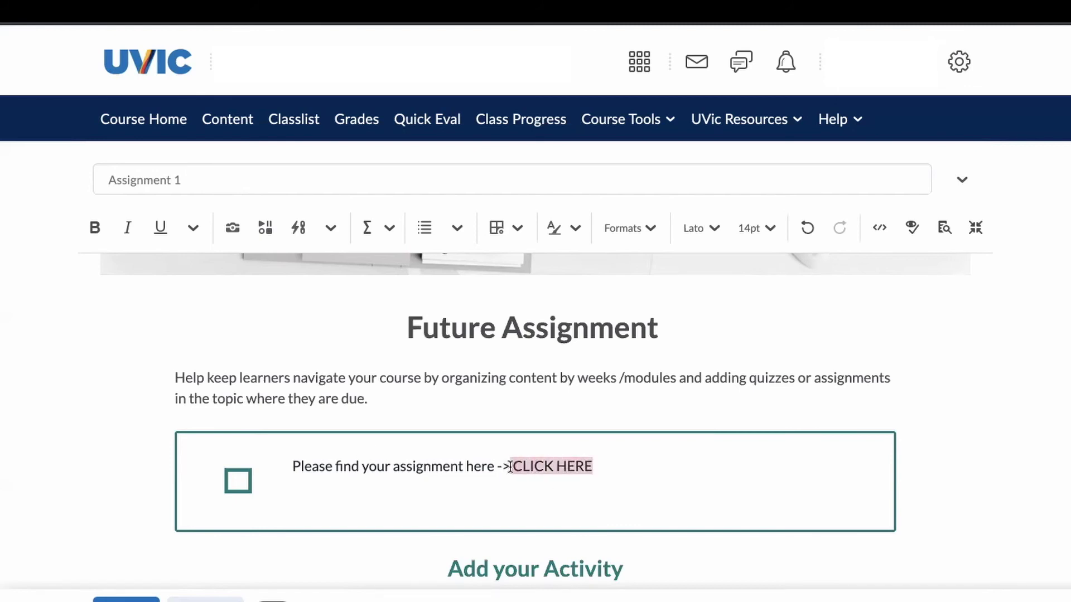